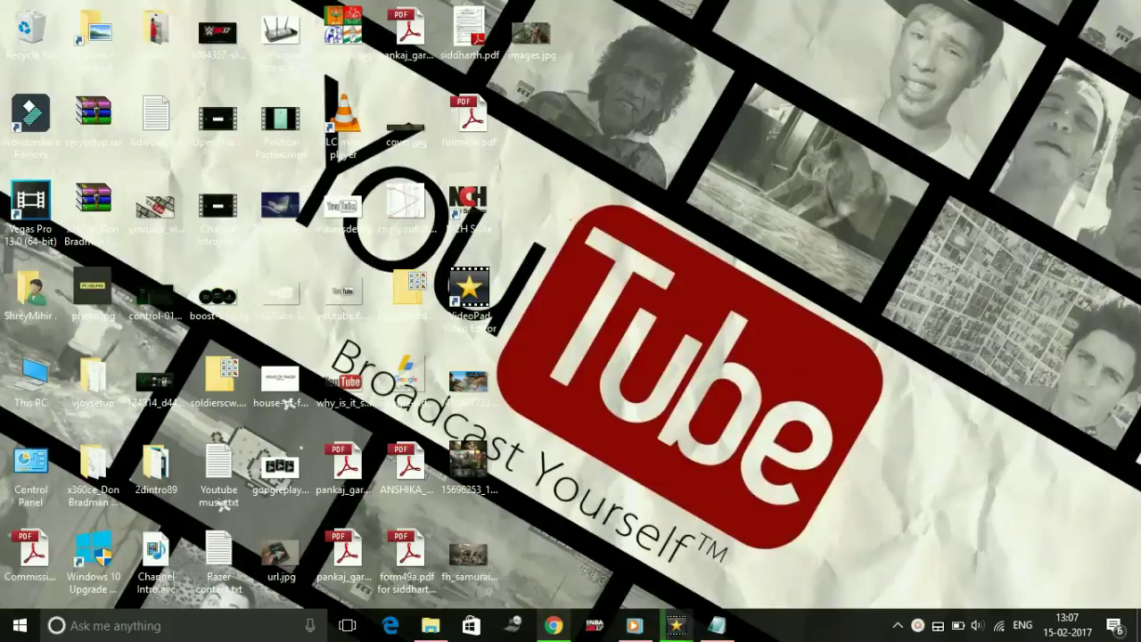
Review the Notepad fix steps, the download step, and the ISDone.dll and Unarc.dll names
left_click(715, 628)
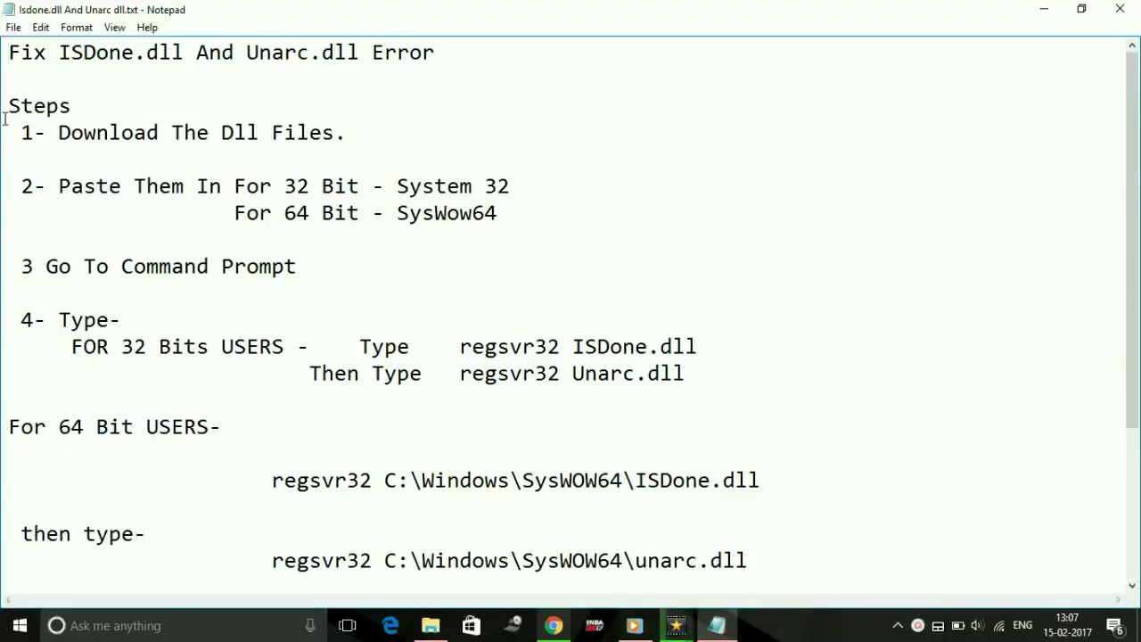
left_click_drag(5, 119, 433, 417)
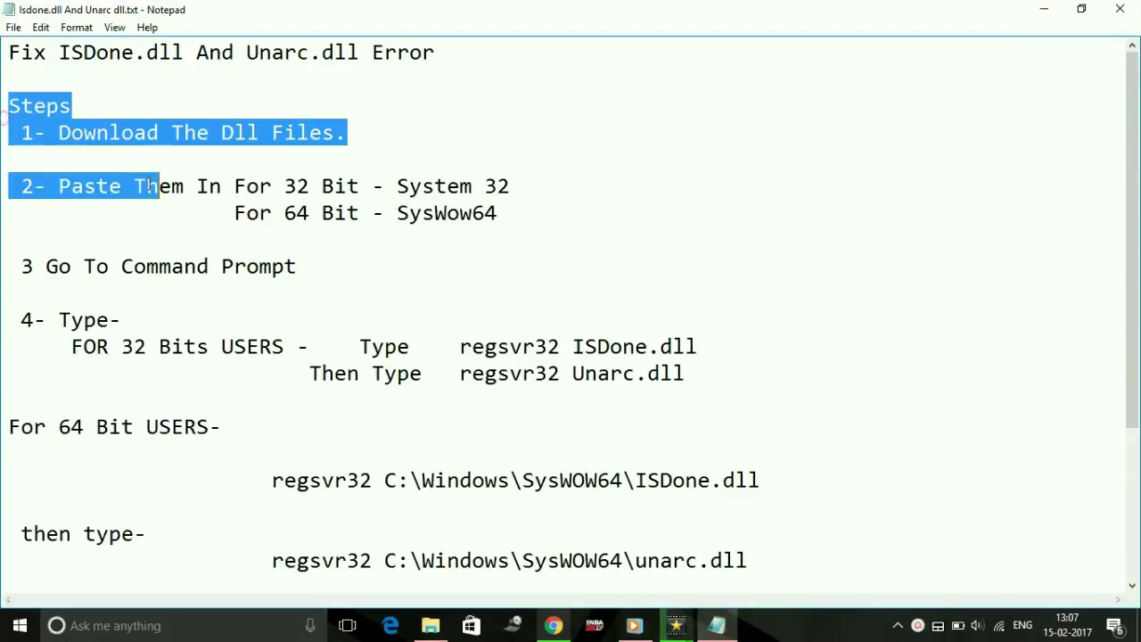
left_click(433, 416)
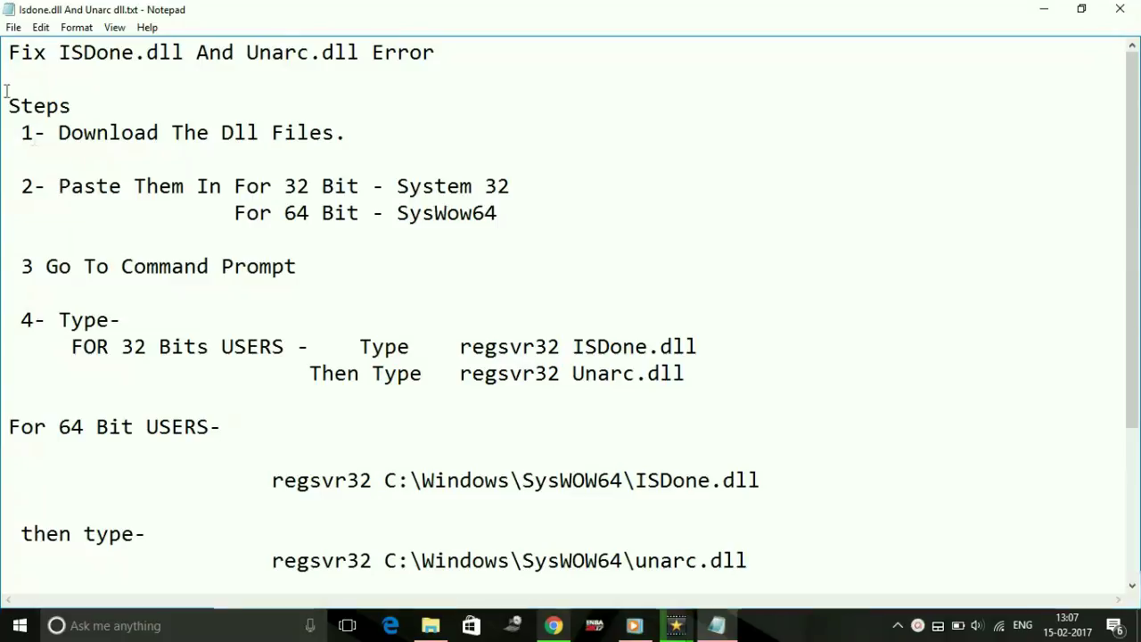
left_click(17, 140)
left_click(403, 146, "shift")
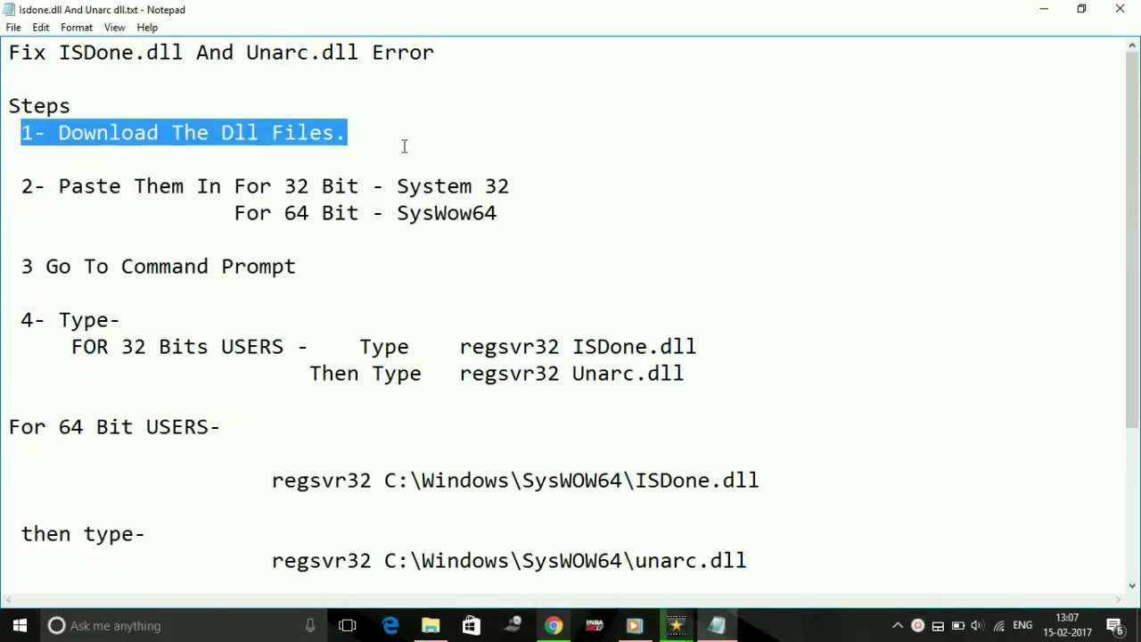
left_click(397, 150)
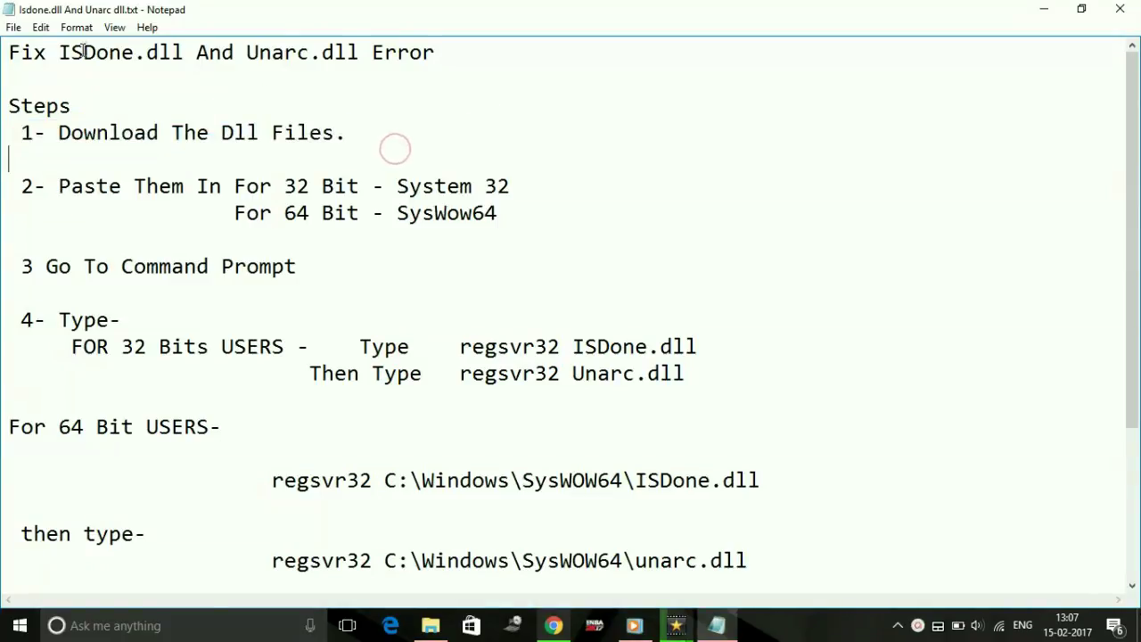
left_click_drag(58, 53, 357, 53)
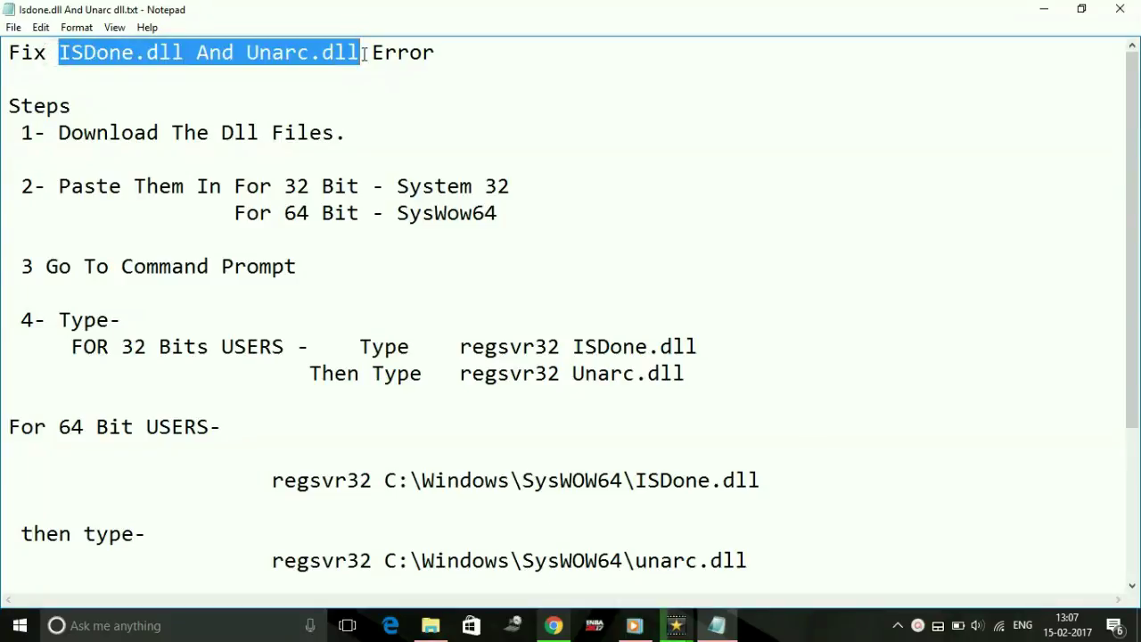
Search Google for 'download dll' and open the dll-files.com site
left_click(553, 624)
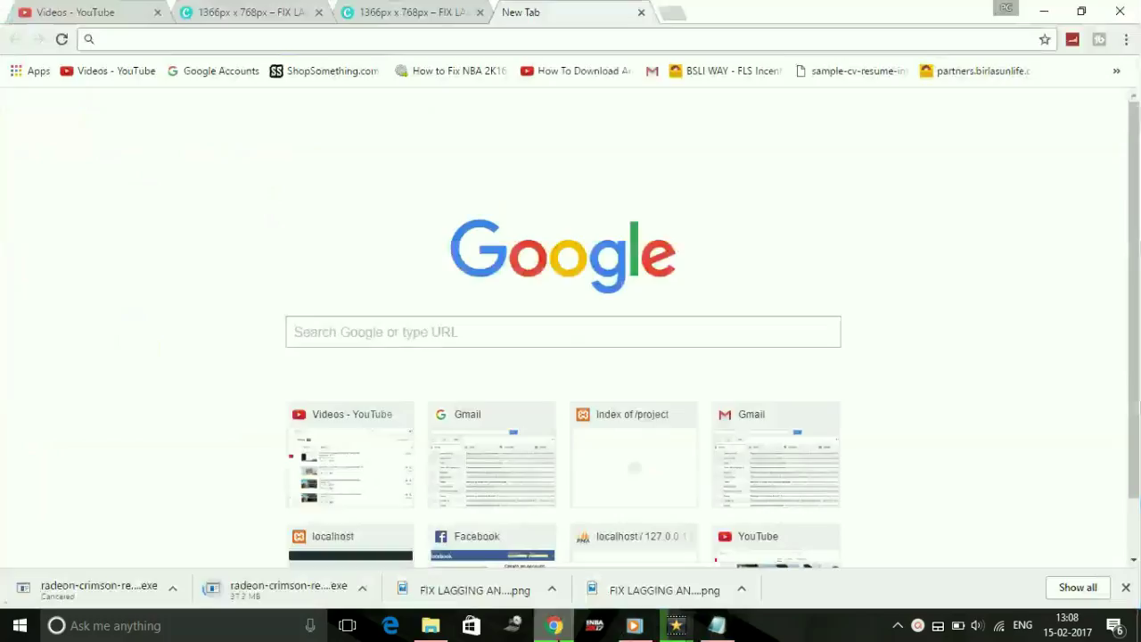
type("downl")
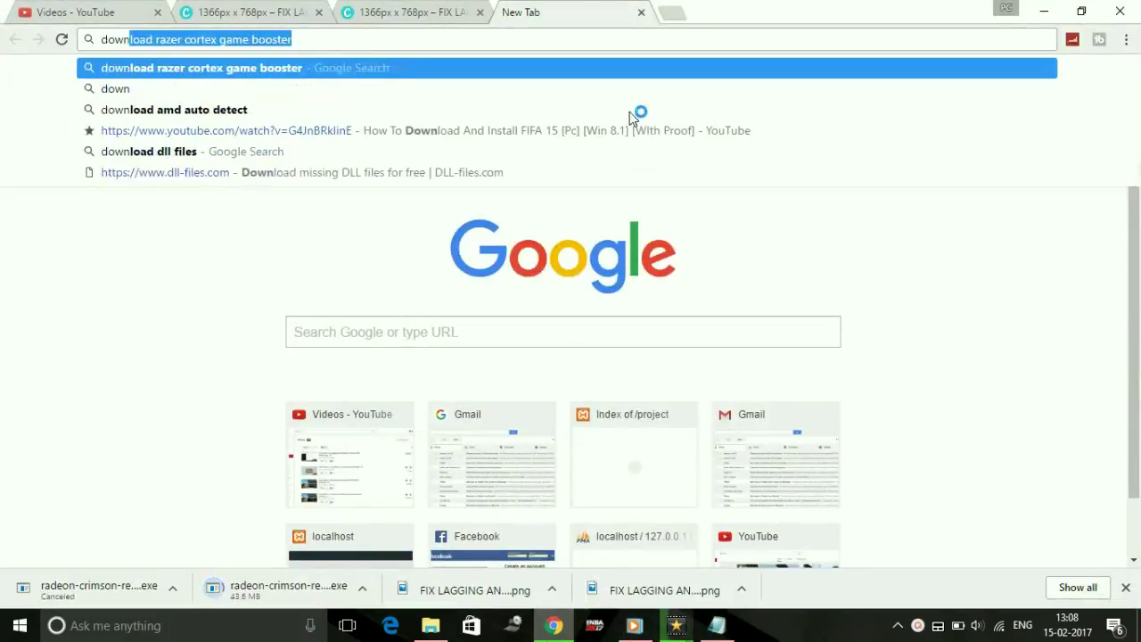
type("oad dl")
key("Return")
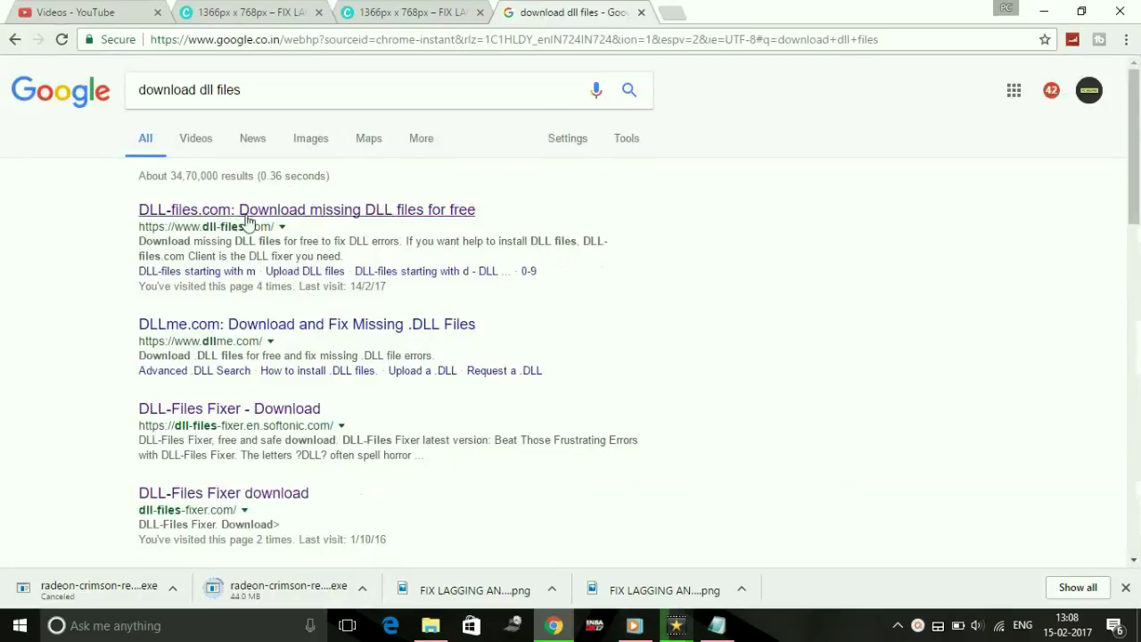
left_click(191, 214)
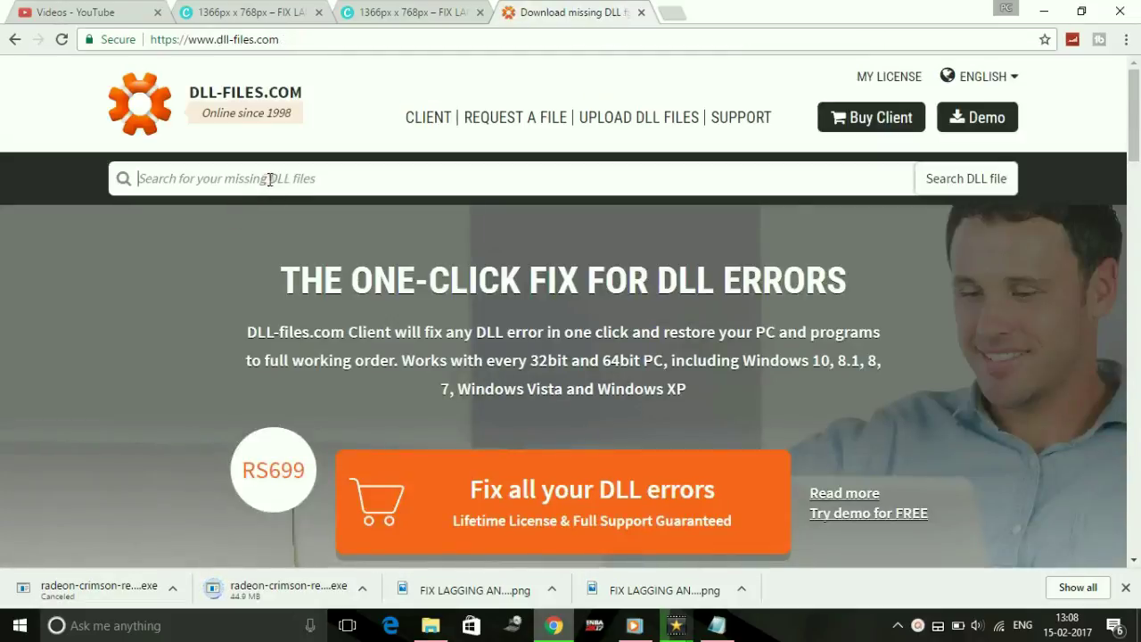
Find isdone.dll on dll-files.com and download its 32-bit 0.5.0.0 version
left_click(269, 178)
type("isdone")
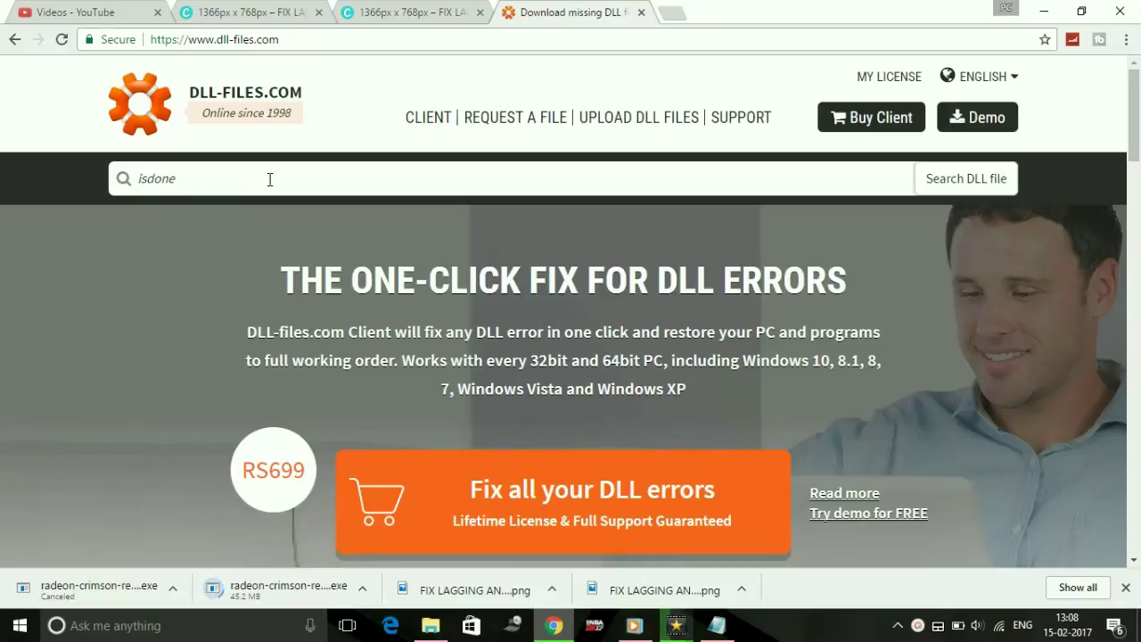
type(".d")
key("Return")
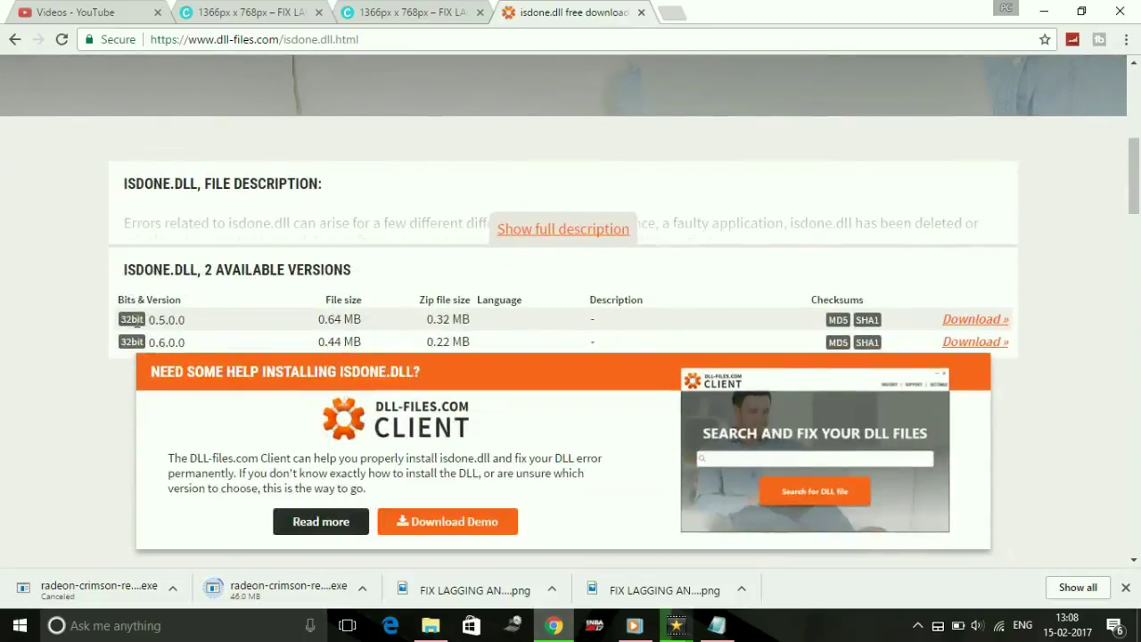
left_click(963, 320)
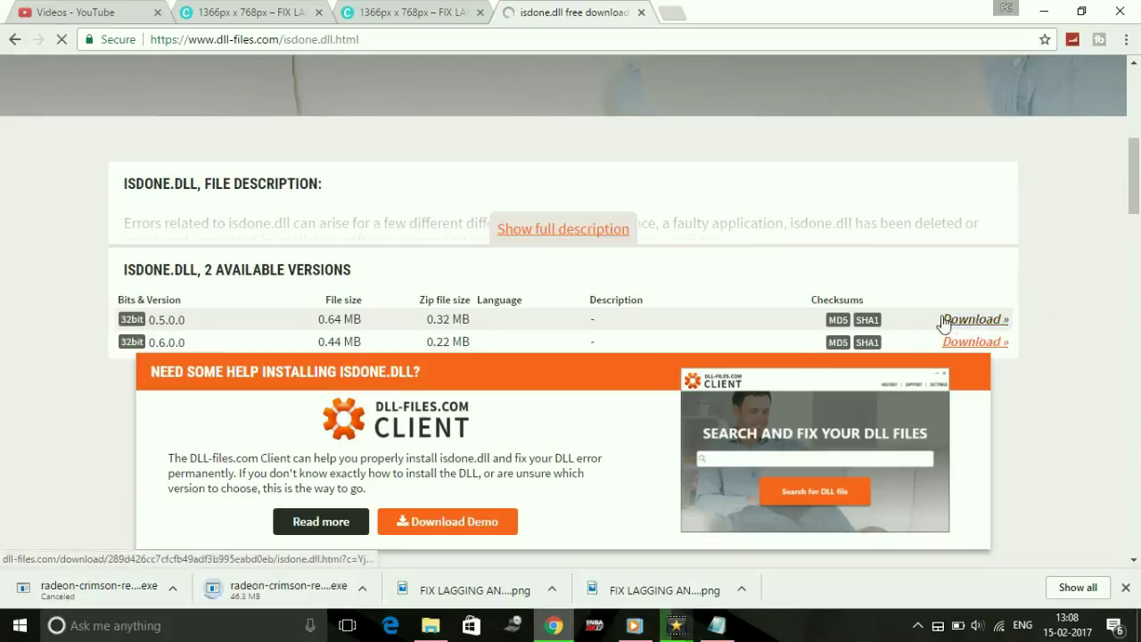
left_click_drag(104, 321, 151, 323)
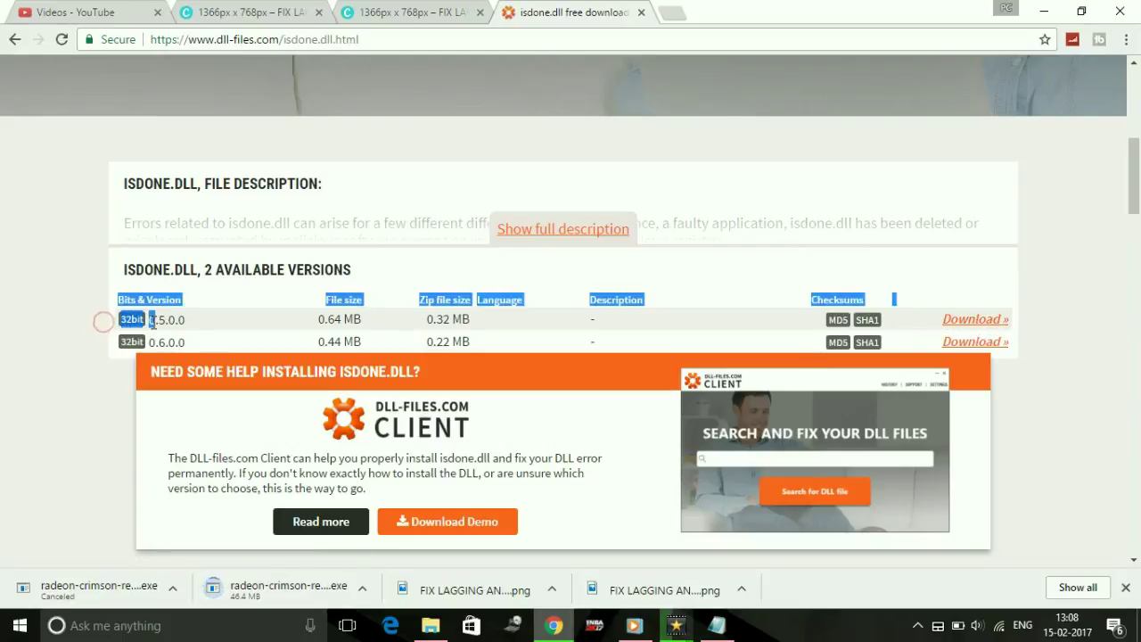
left_click(92, 325)
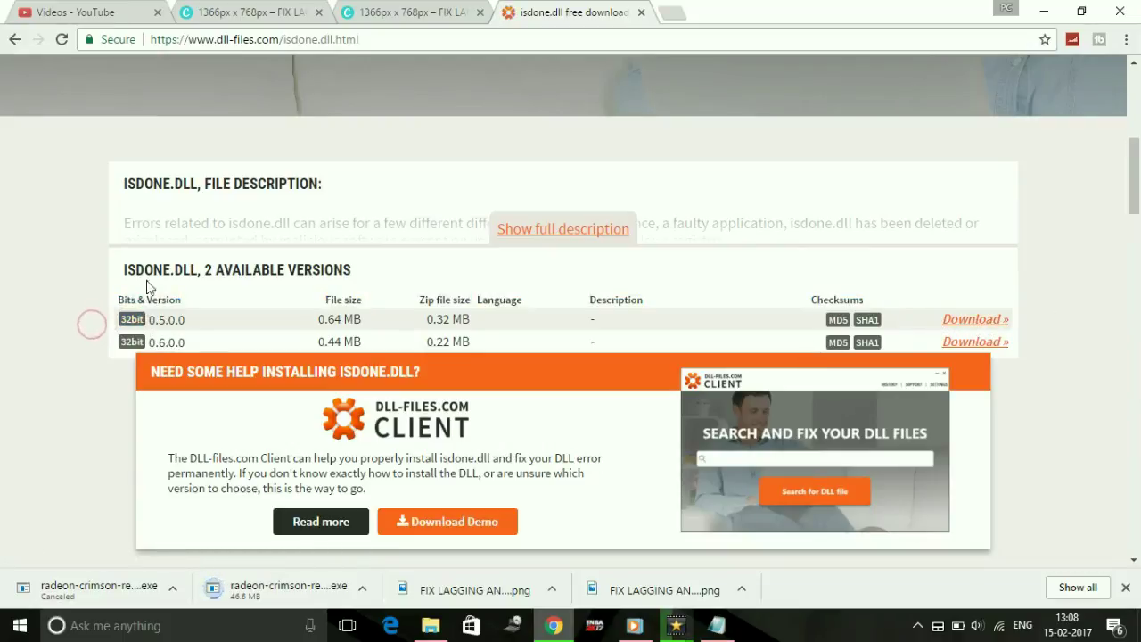
left_click_drag(117, 269, 197, 272)
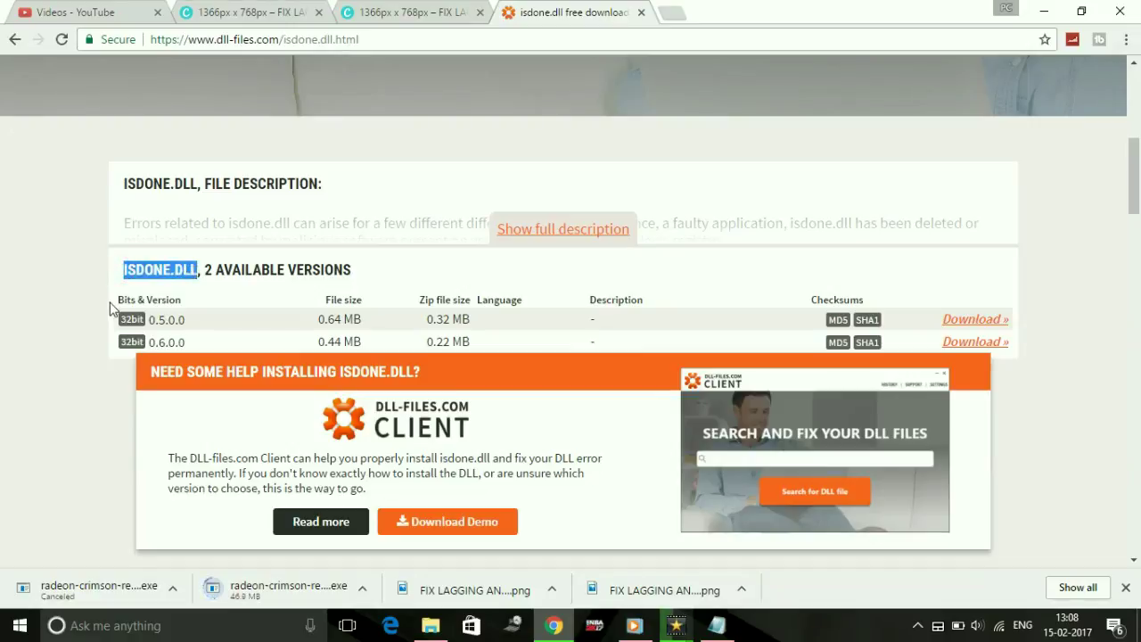
left_click_drag(108, 314, 135, 324)
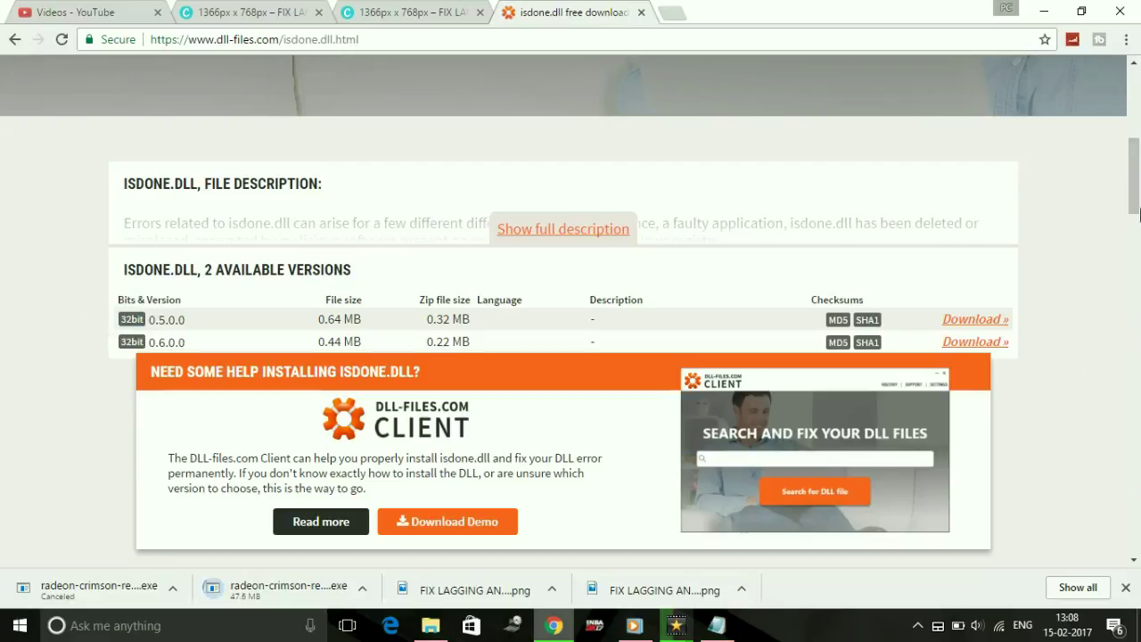
left_click(965, 321)
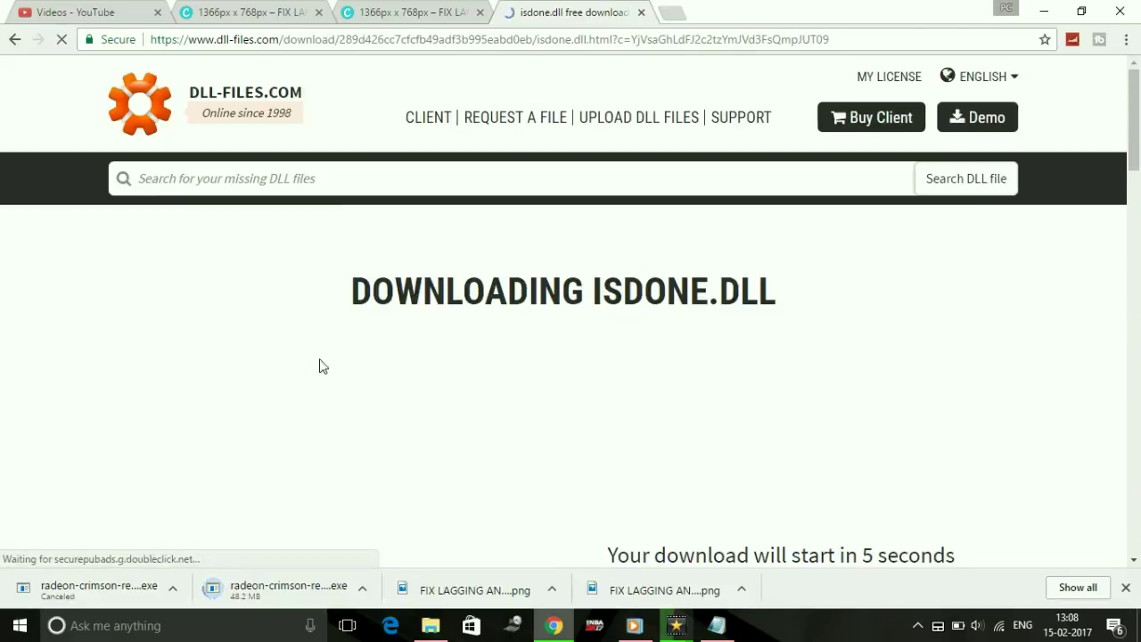
scroll(321, 366, "down", 2)
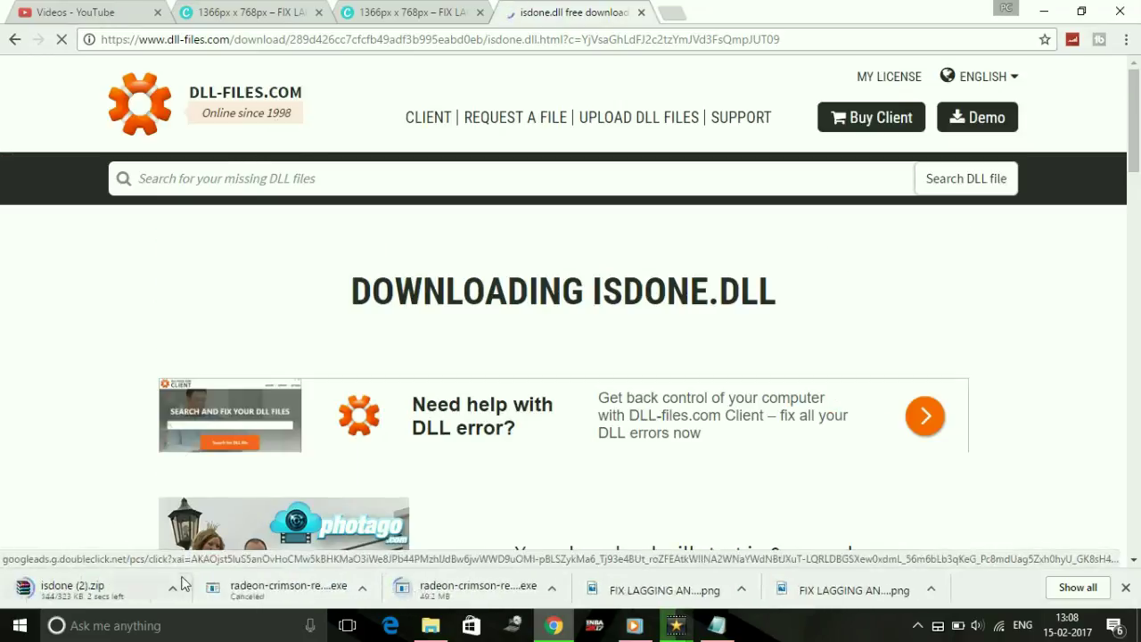
Cancel the isdone (2).zip download and search the site for unarc.dll
left_click(173, 587)
left_click(183, 563)
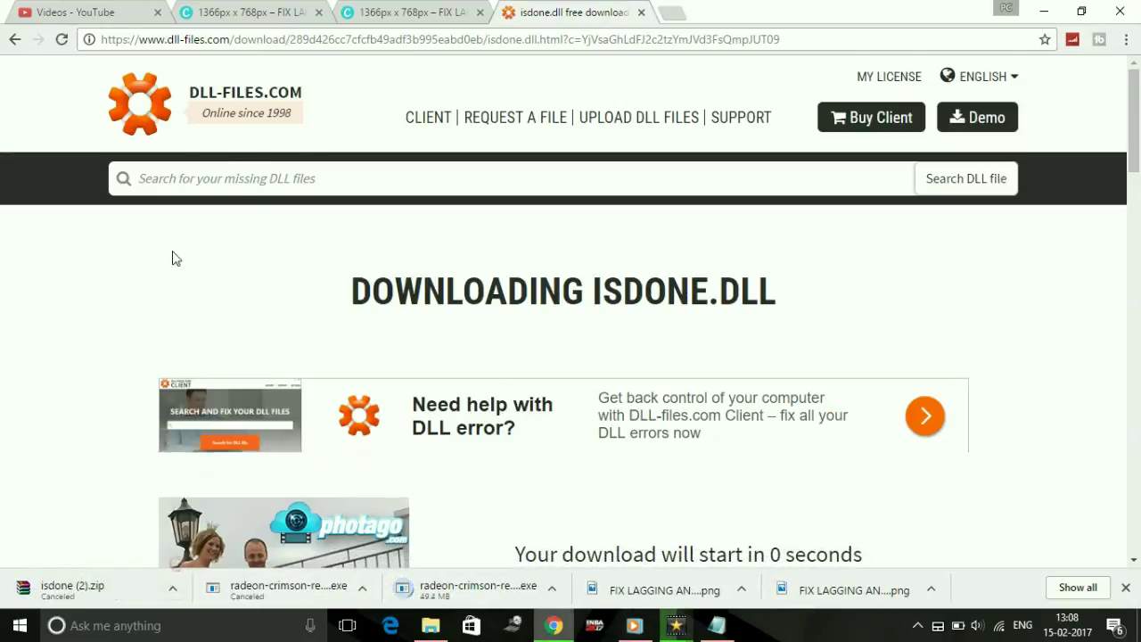
type("unarc")
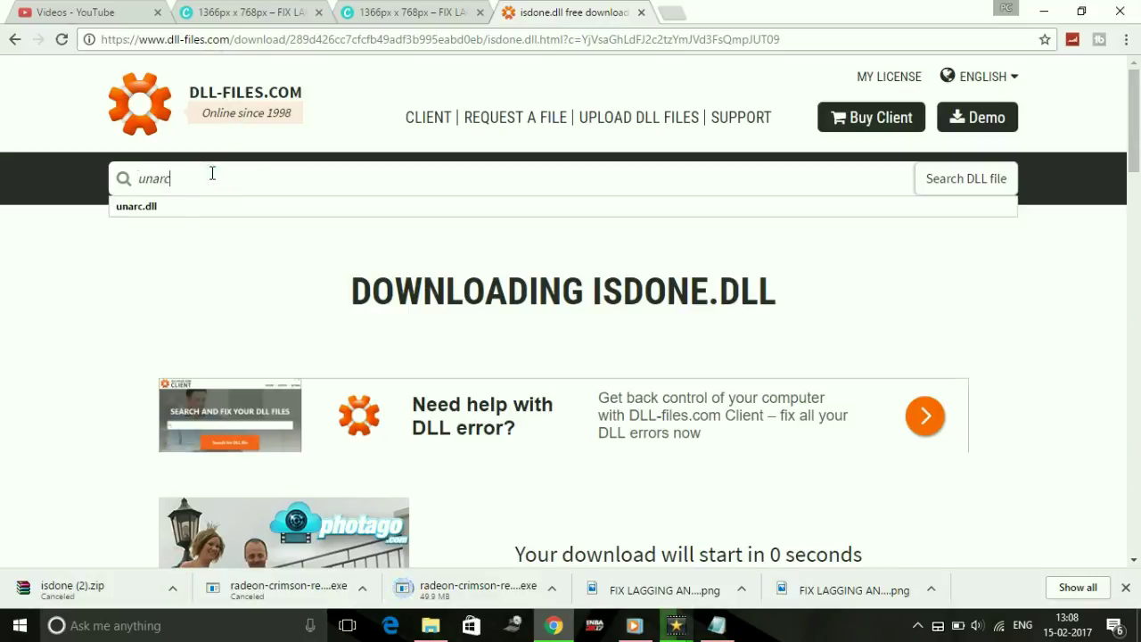
key("Down")
key("Return")
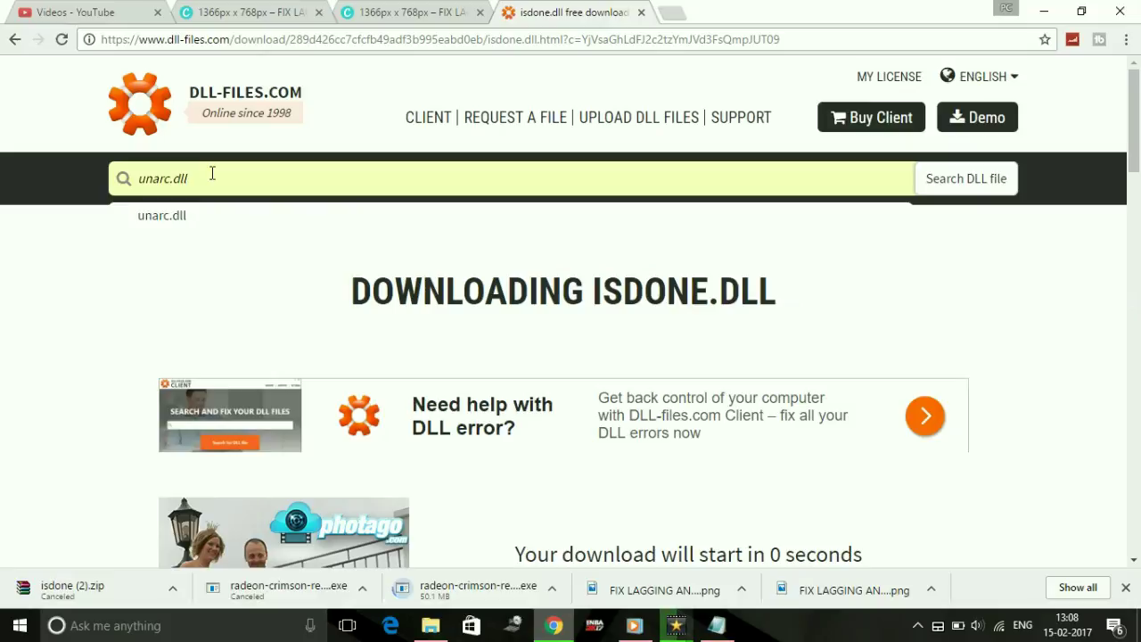
Download the unarc.dll file from its dll-files.com page
left_click(212, 217)
scroll(322, 193, "down", 3)
scroll(322, 193, "down", 2)
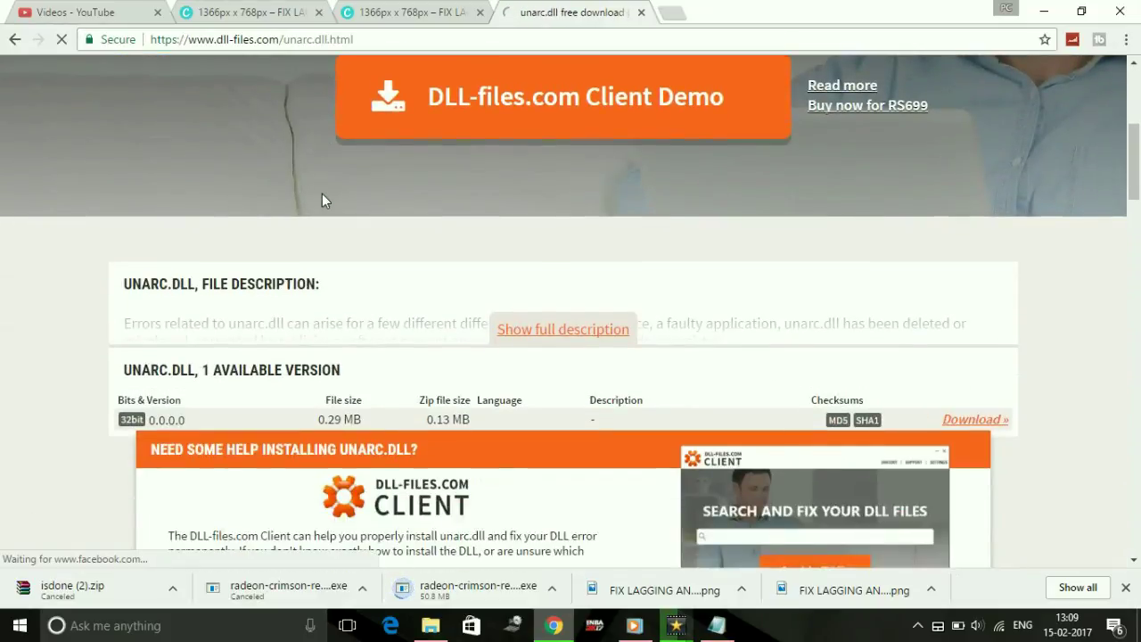
scroll(315, 403, "down", 1)
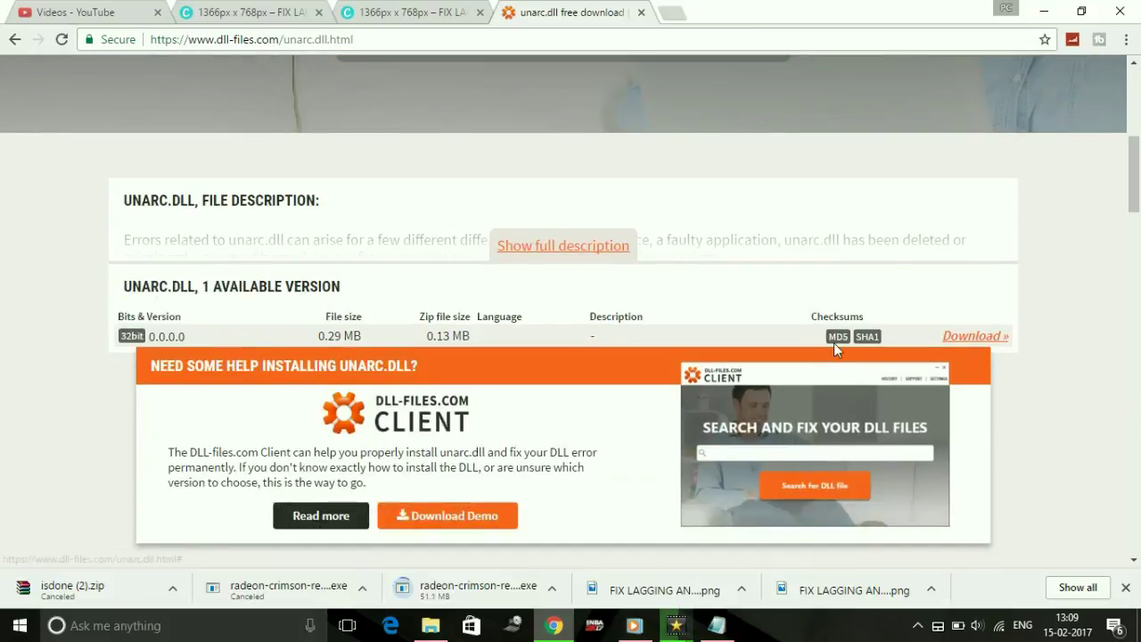
left_click(958, 336)
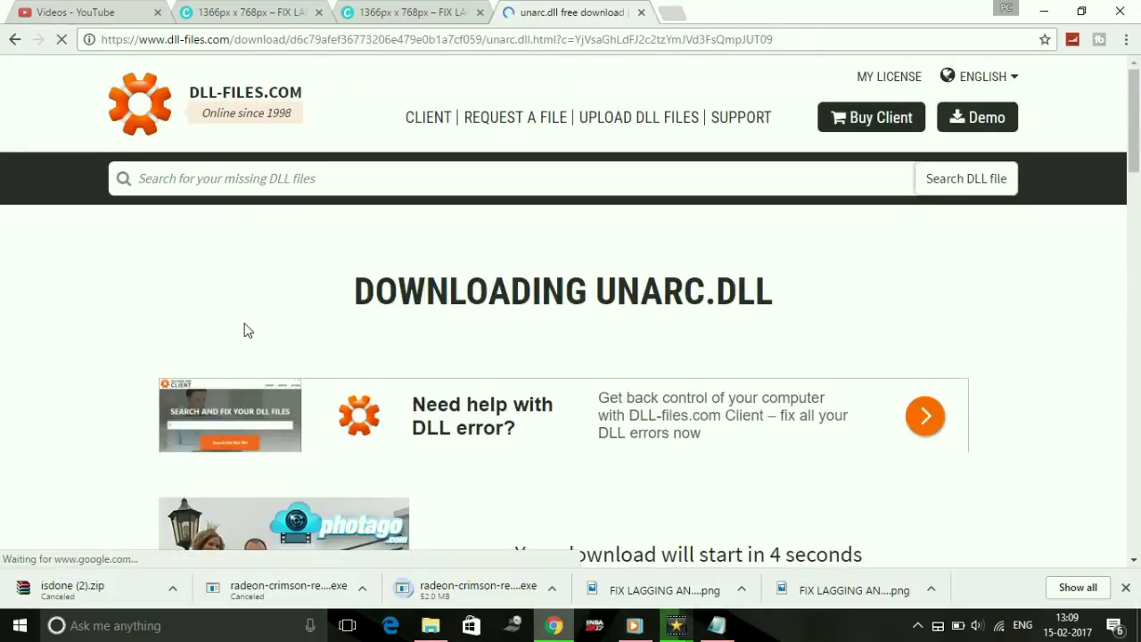
scroll(246, 324, "down", 1)
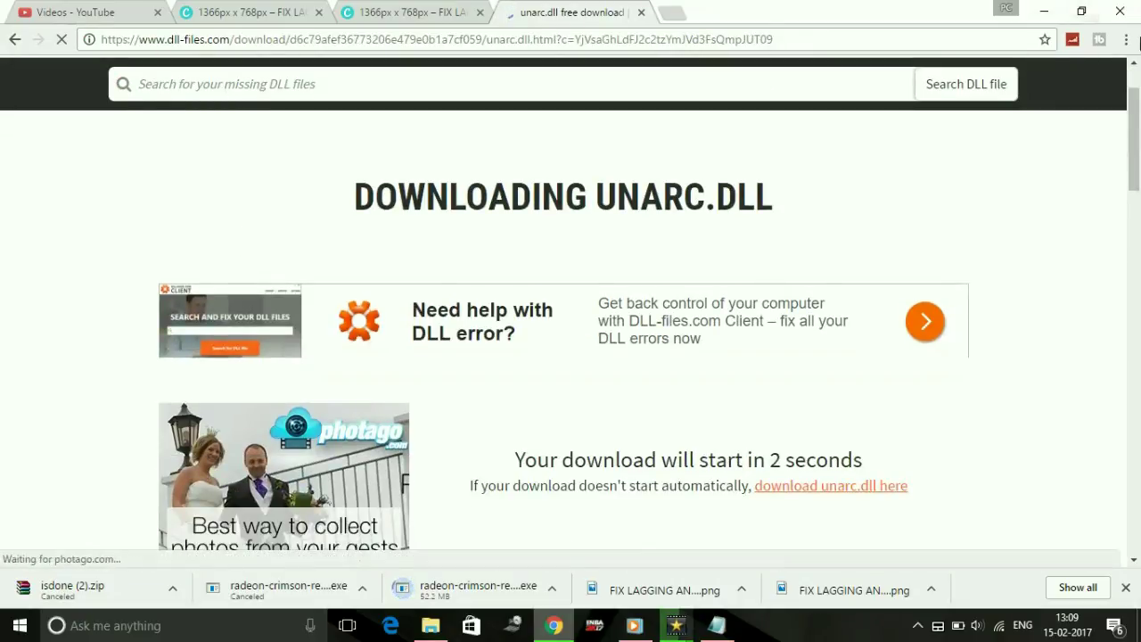
left_click(1125, 39)
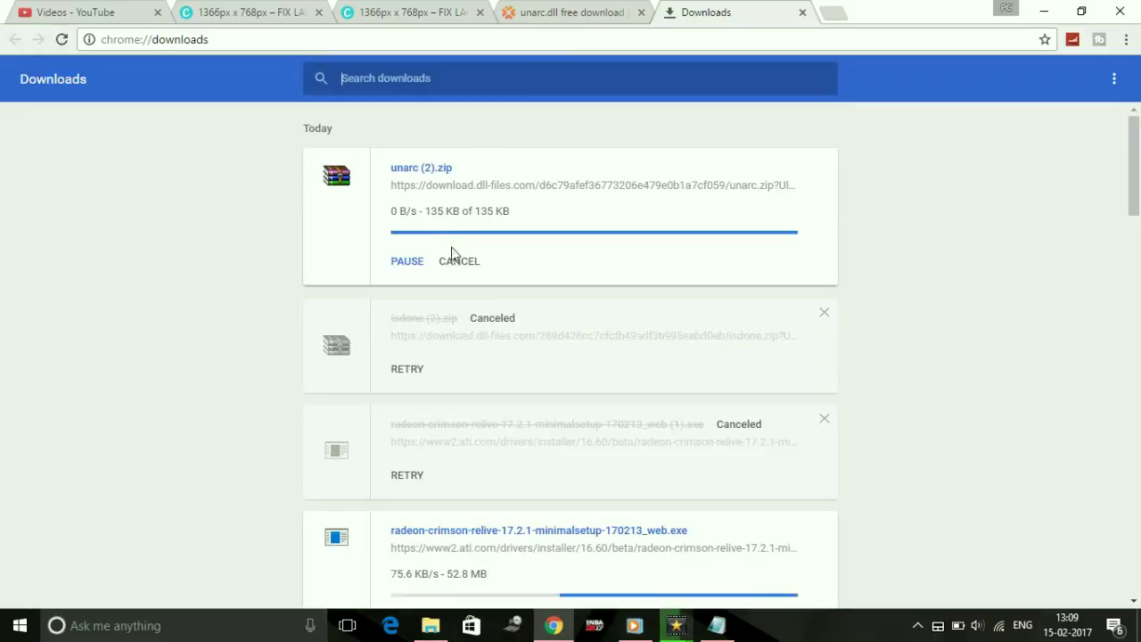
Cancel the unarc (2).zip download and filter Chrome's downloads for isdone
left_click(455, 260)
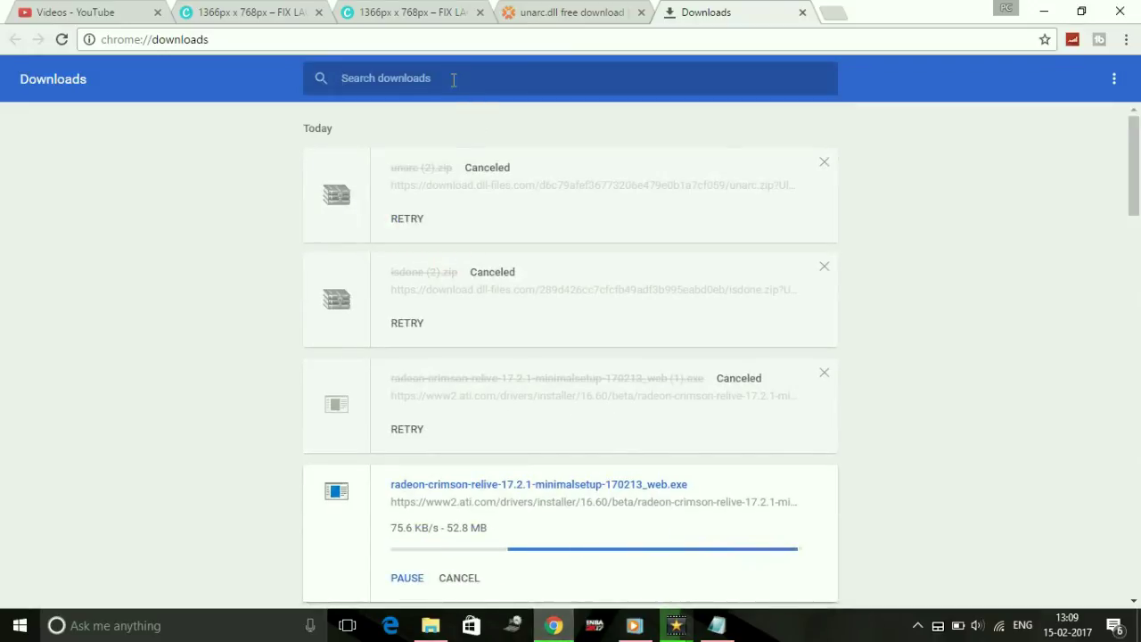
type("isdone")
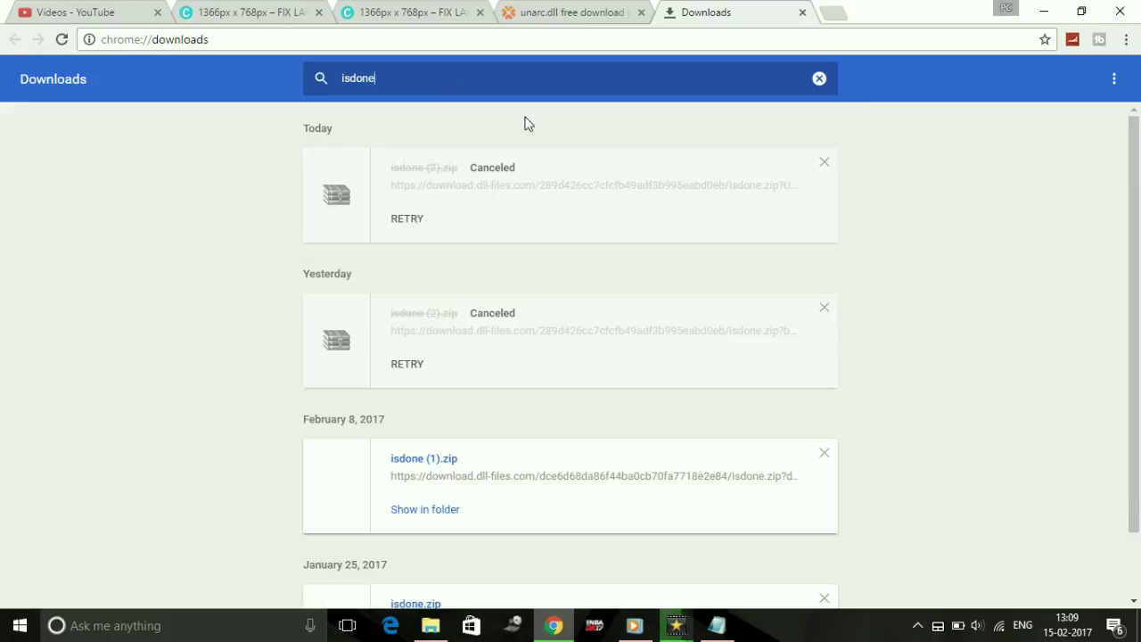
scroll(526, 123, "down", 1)
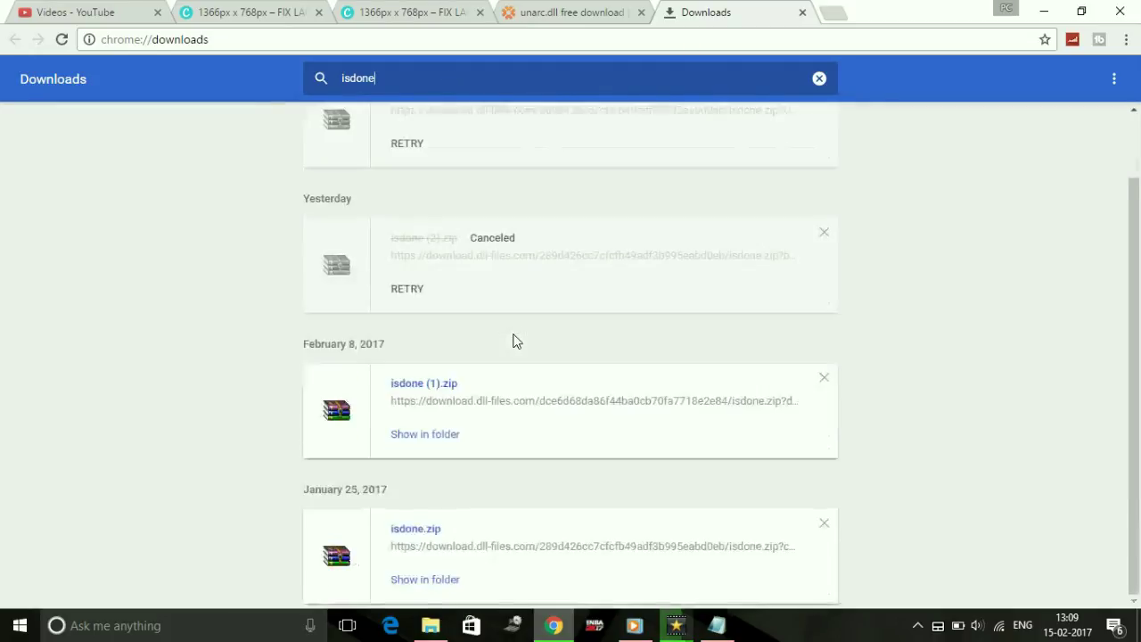
Open isdone (1).zip in WinRAR and select ISDone.dll and README.txt for extraction
left_click(444, 385)
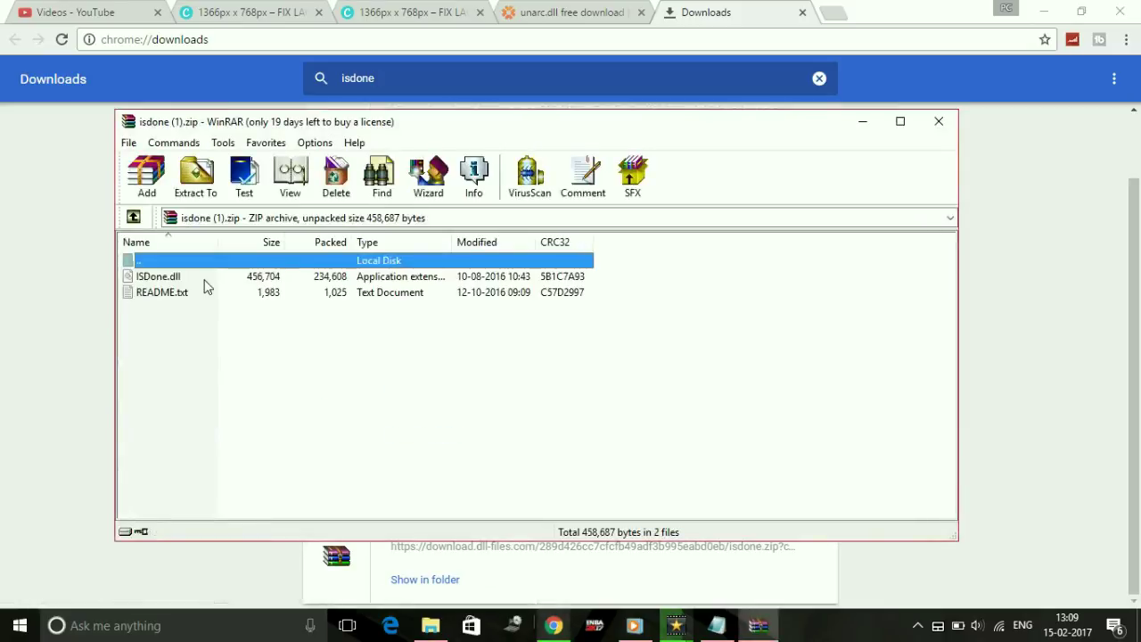
left_click(178, 376)
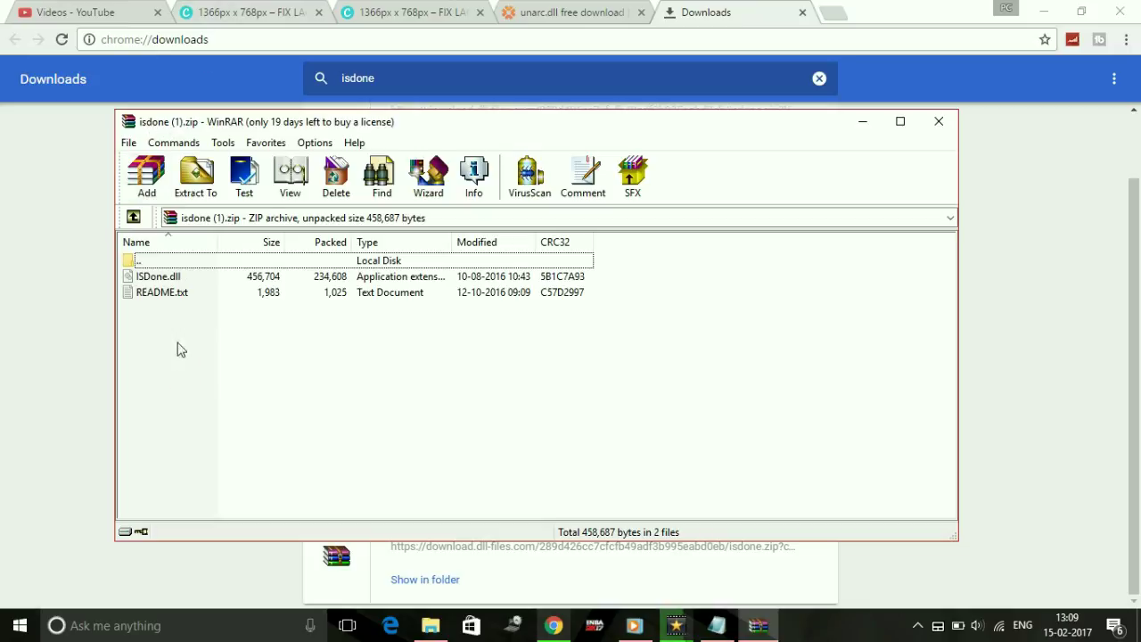
left_click_drag(177, 349, 154, 282)
left_click(186, 189)
Review the notes saying 32-bit DLLs go in System 32 and 64-bit in SysWow64
left_click(718, 626)
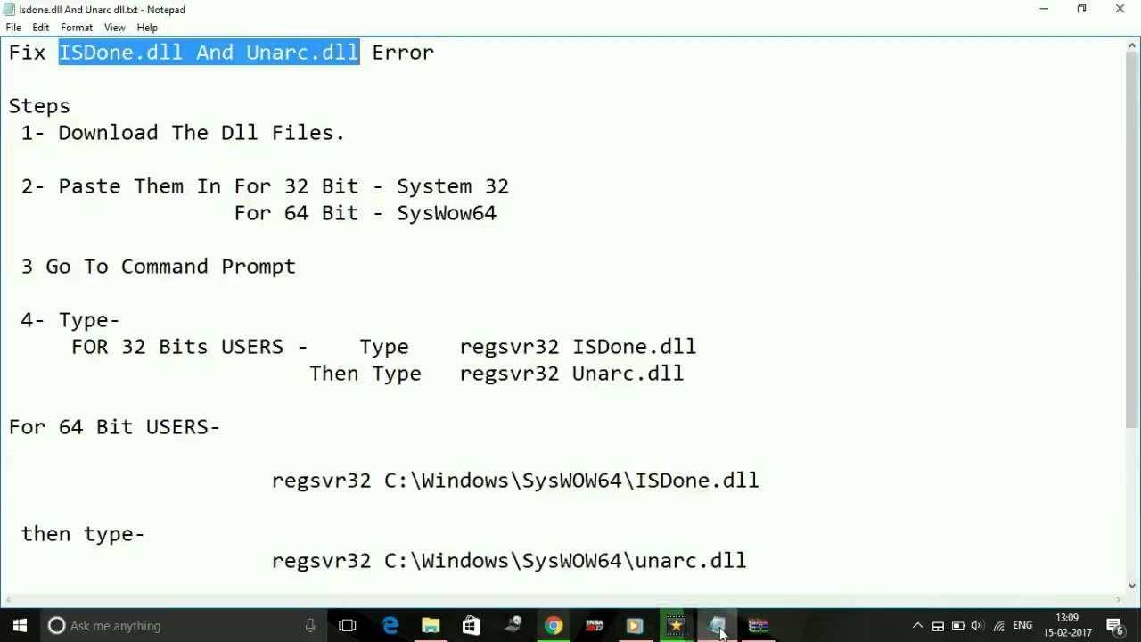
left_click_drag(22, 185, 503, 185)
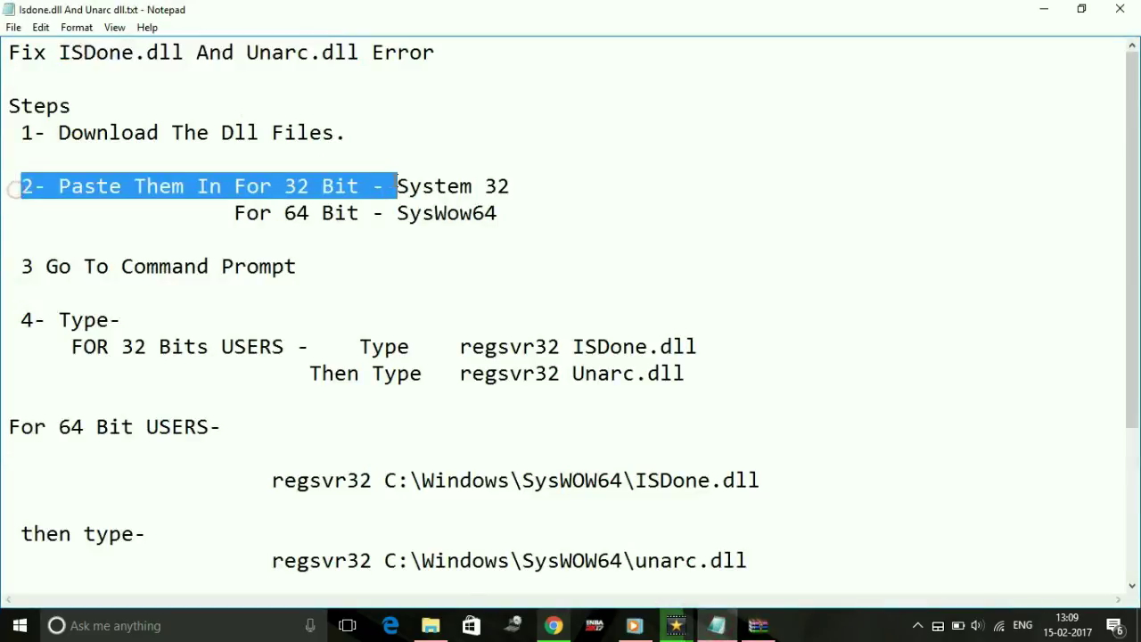
left_click(503, 185)
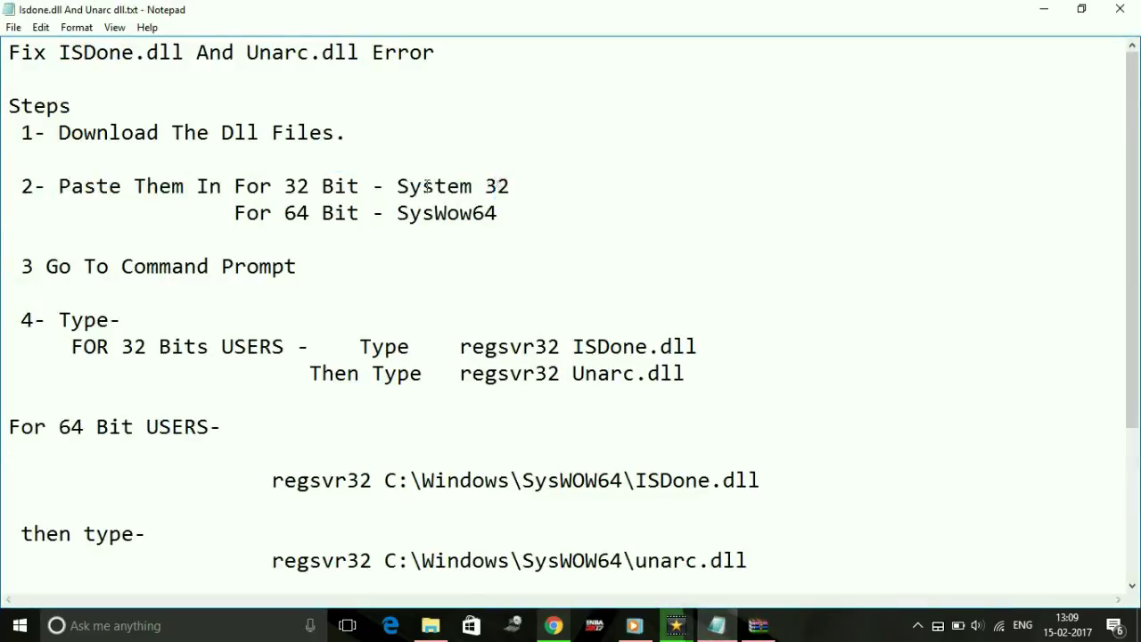
left_click_drag(394, 186, 540, 181)
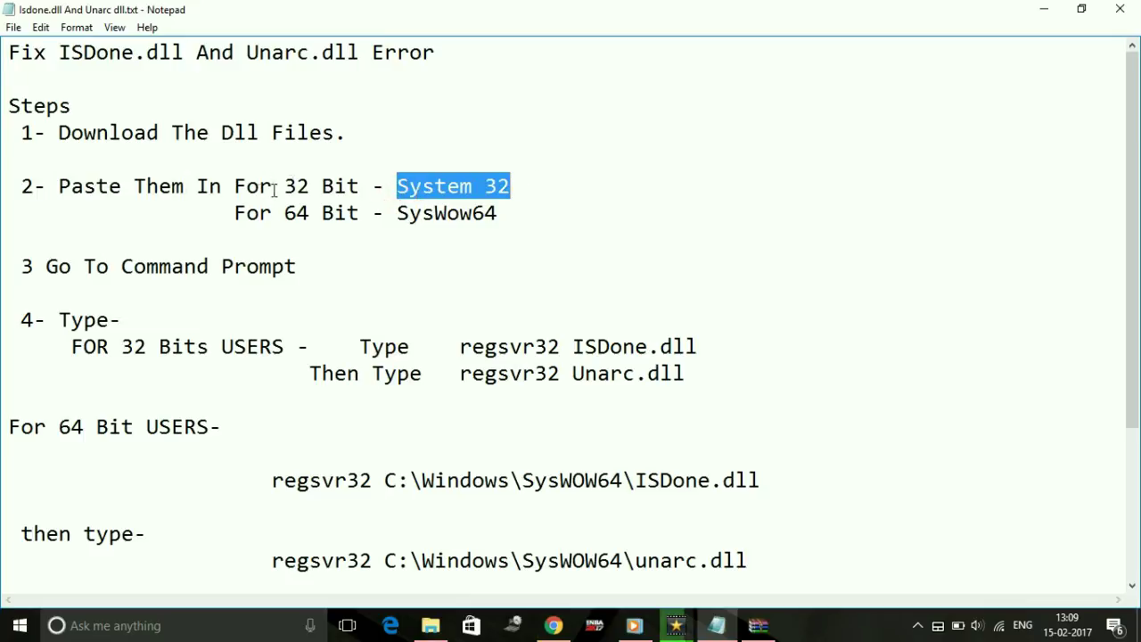
mouse_move(230, 183)
left_mouse_down()
mouse_move(484, 171)
mouse_move(517, 183)
left_mouse_up()
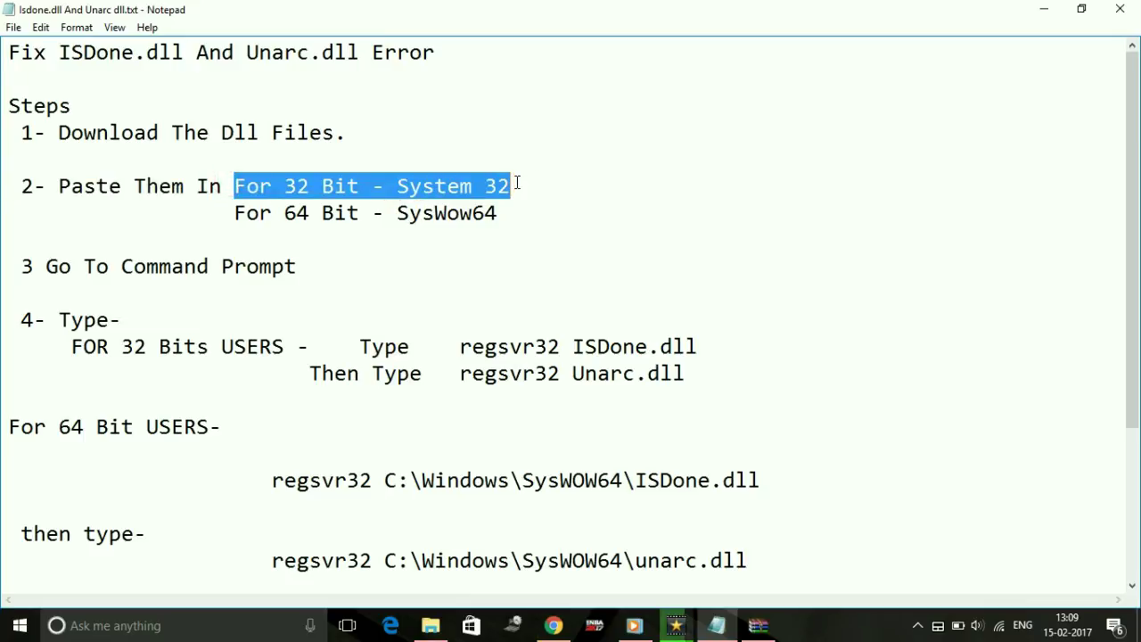
left_click(387, 188)
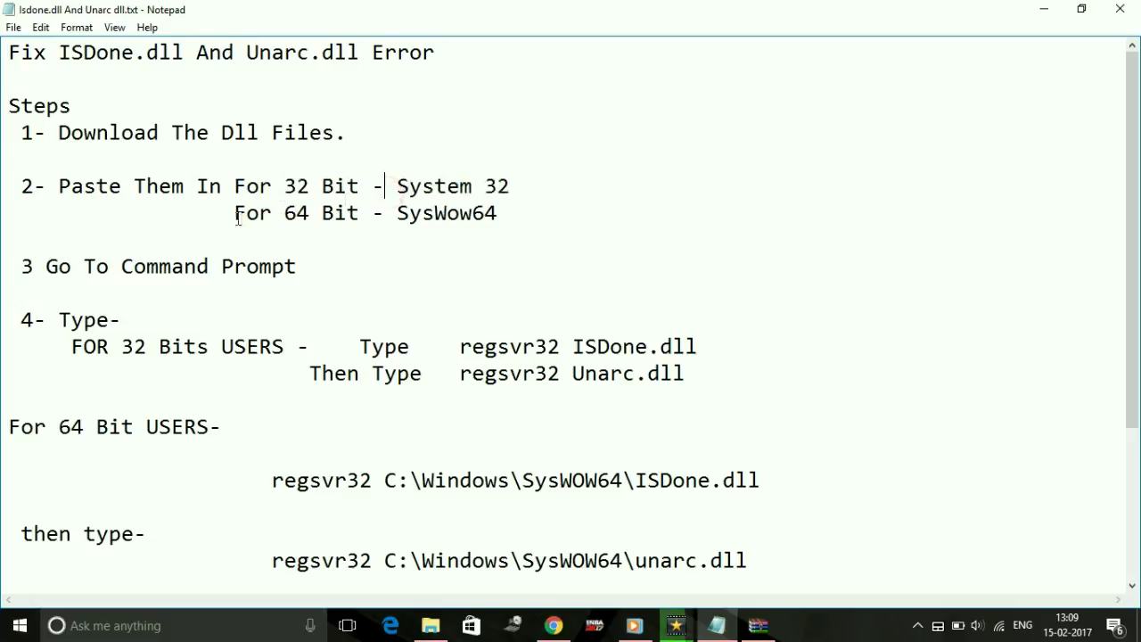
left_click_drag(222, 214, 465, 234)
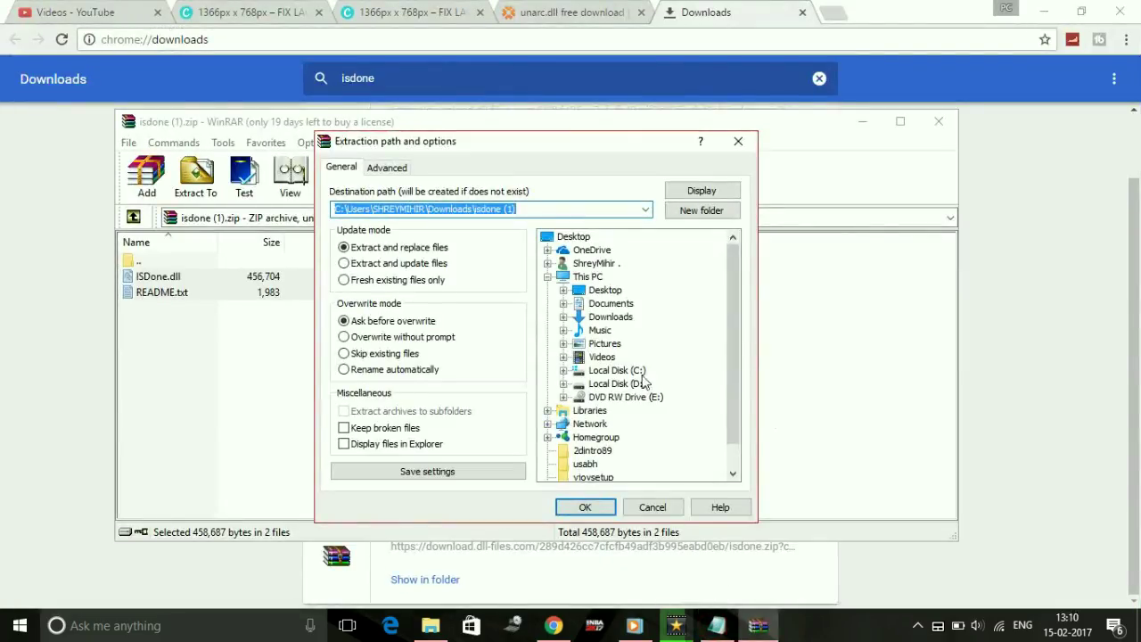
Extract ISDone.dll and README.txt into C:\Windows\SysWOW64, choosing Yes to All on replace
double_click(638, 370)
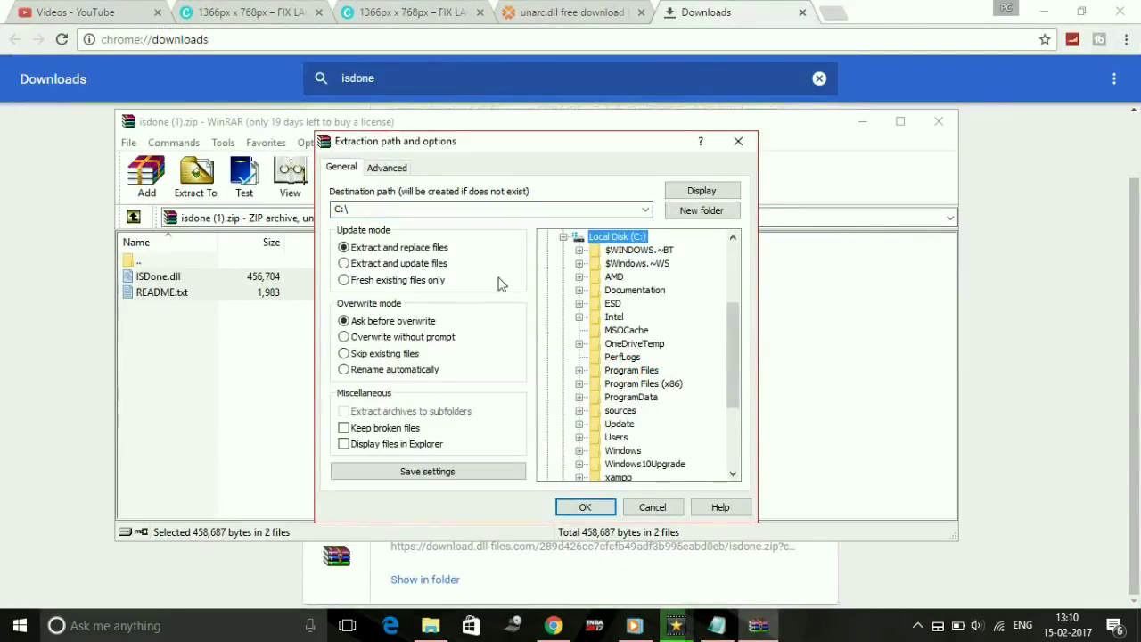
left_click(624, 450)
left_click_drag(736, 363, 735, 422)
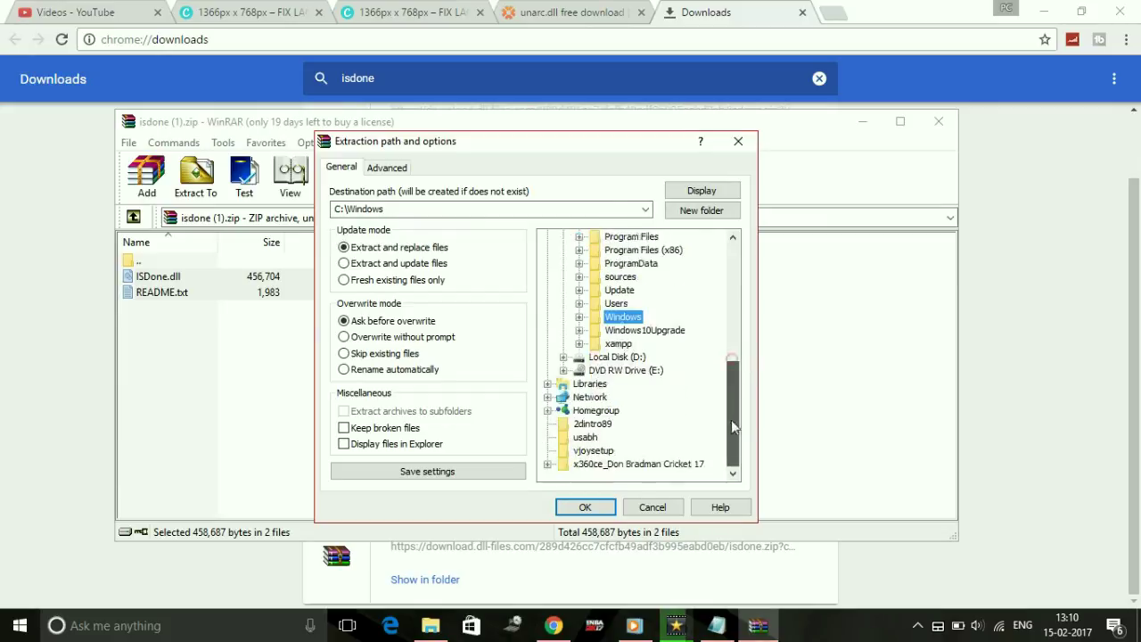
left_click(605, 317)
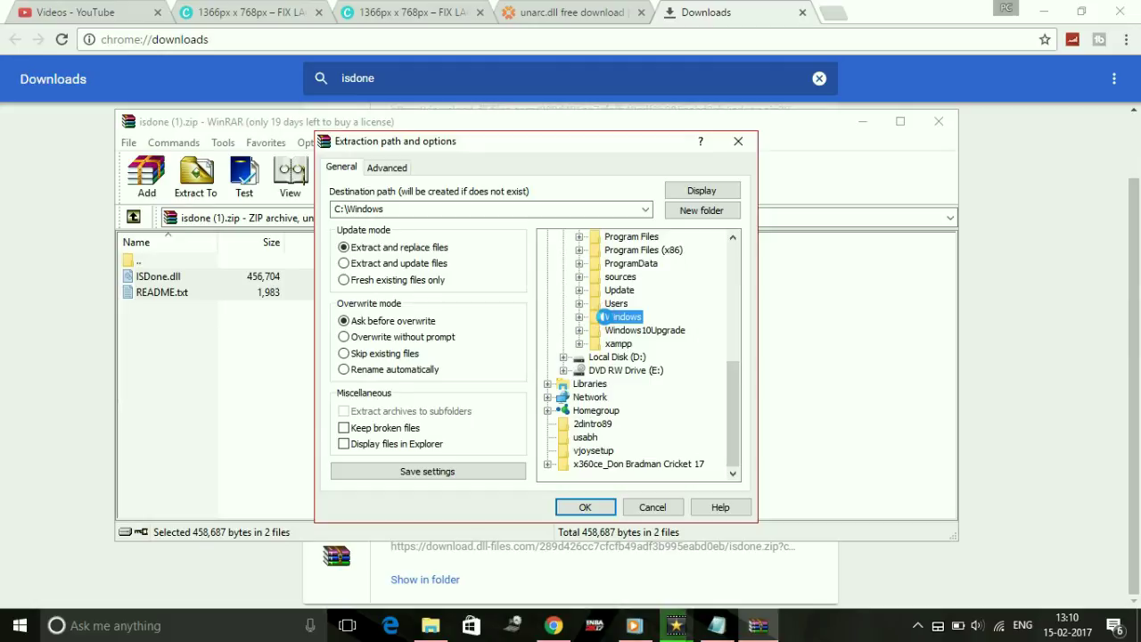
double_click(604, 317)
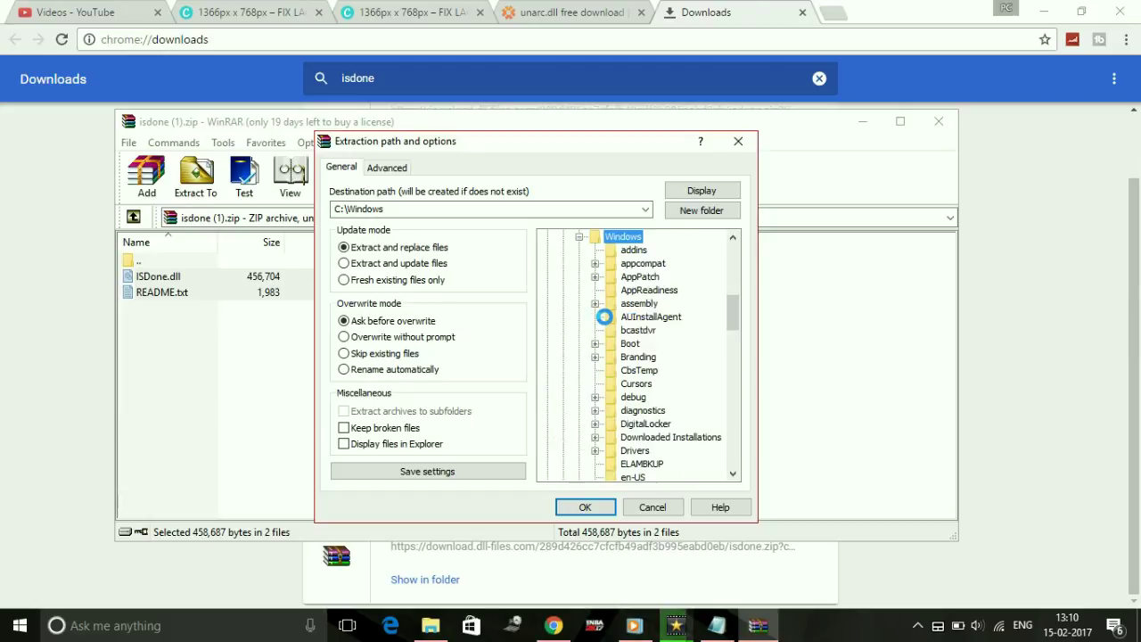
left_click_drag(733, 311, 745, 433)
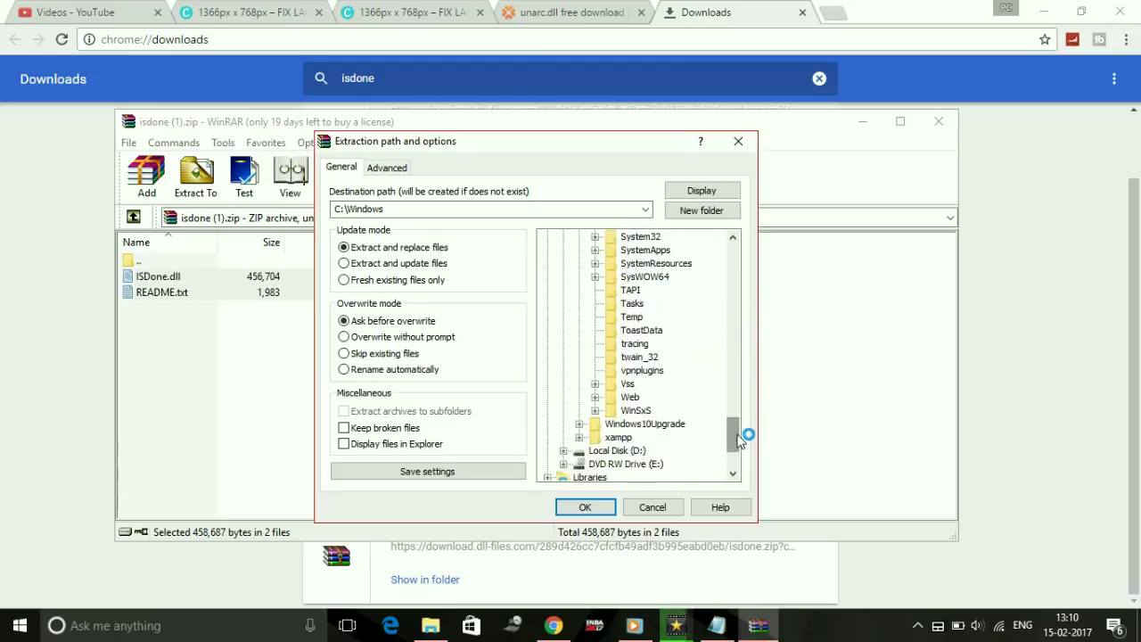
left_click(647, 237)
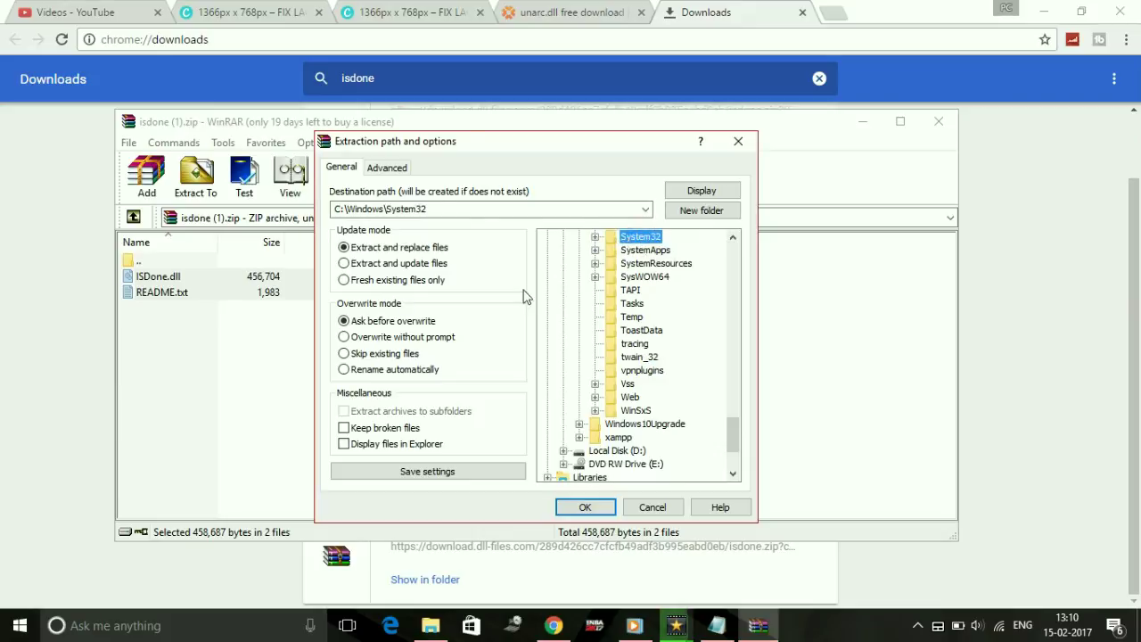
left_click(639, 280)
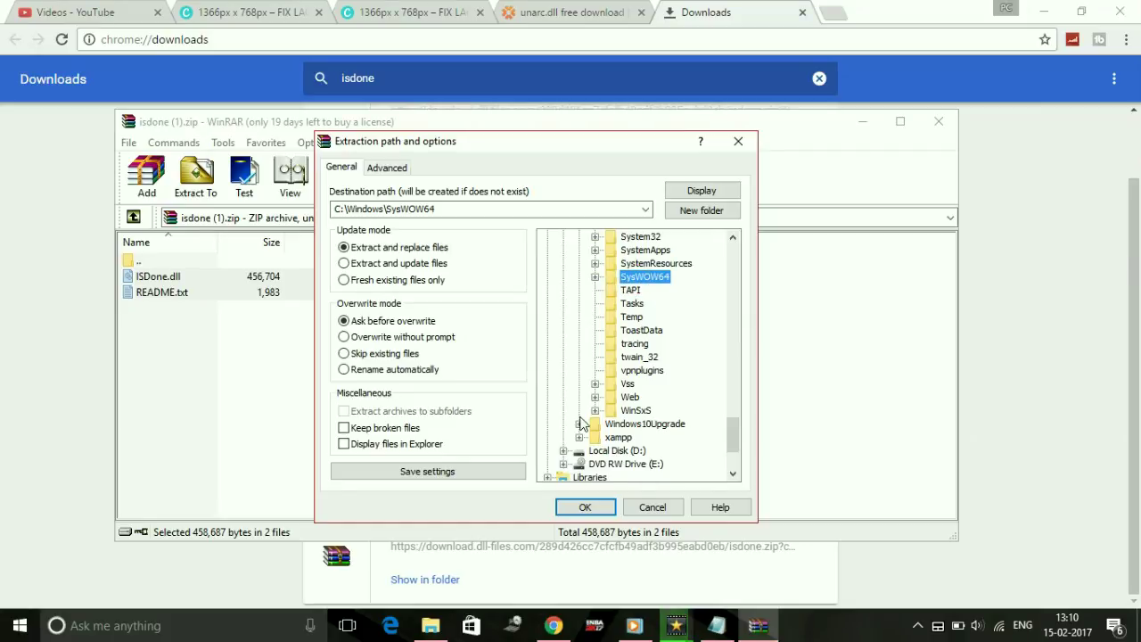
left_click(584, 506)
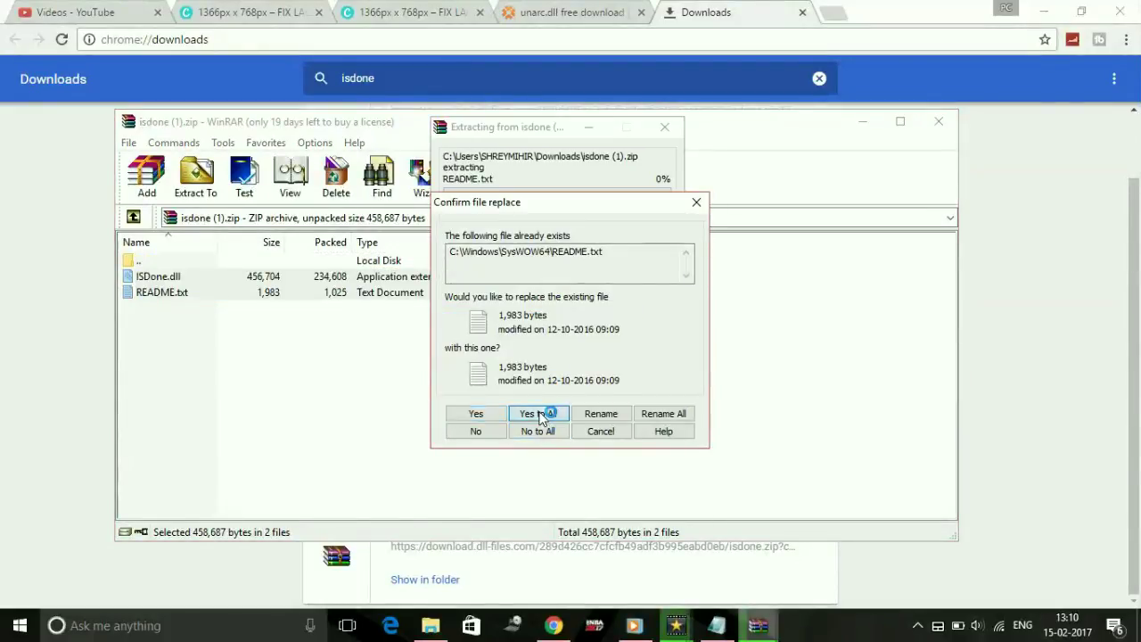
left_click(534, 414)
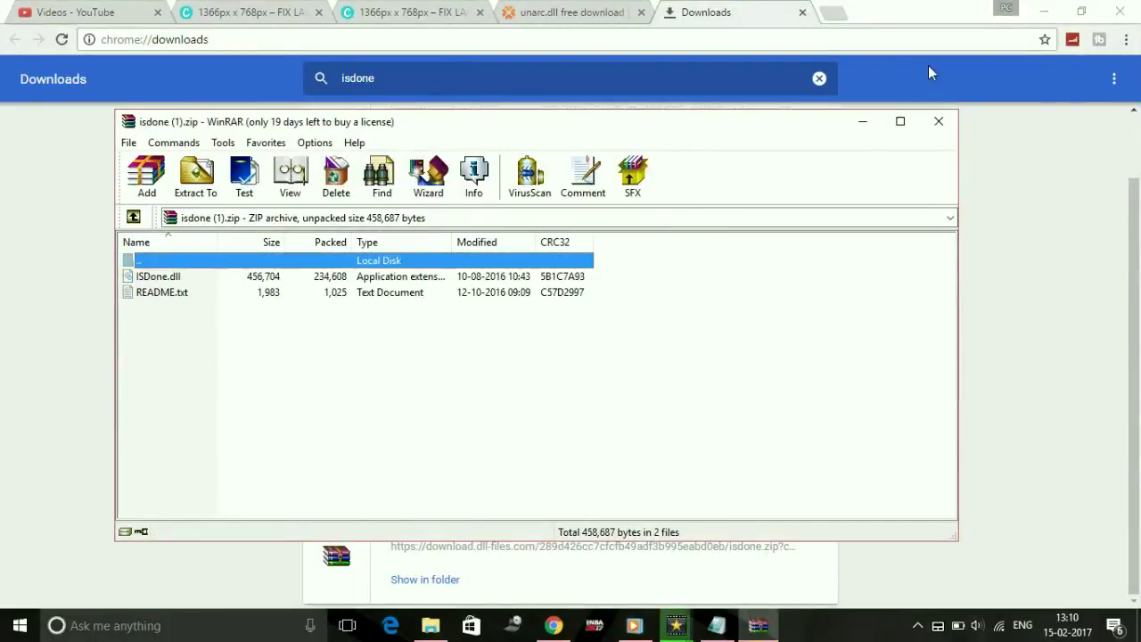
Close the isdone archive, open unarc (1).zip from downloads, and select all its files
left_click(938, 122)
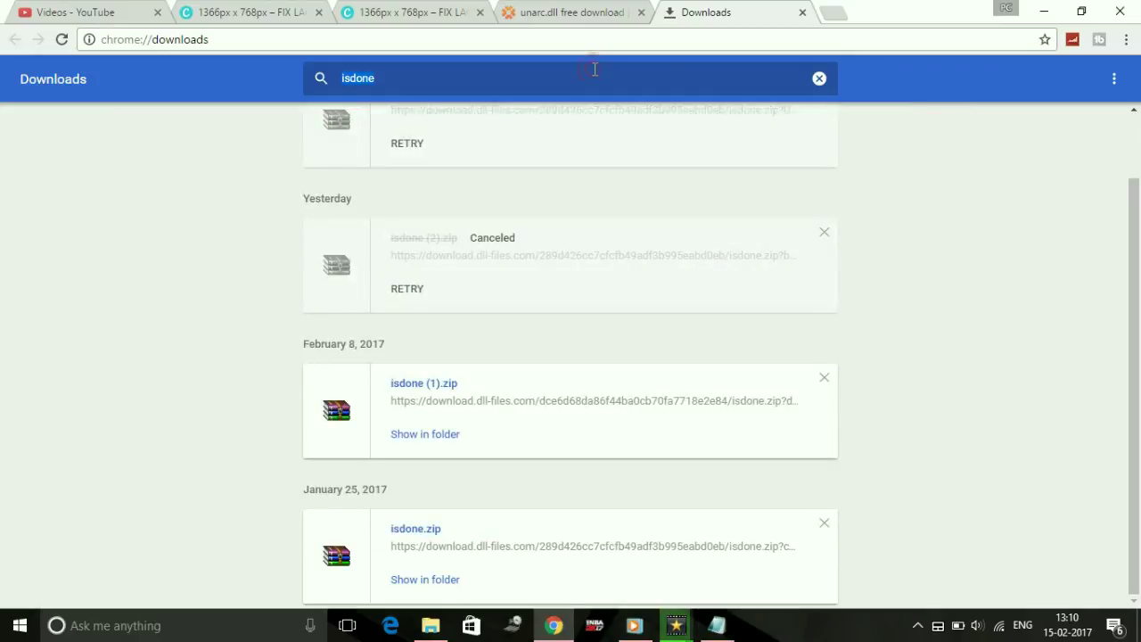
left_click(587, 65)
type("unar")
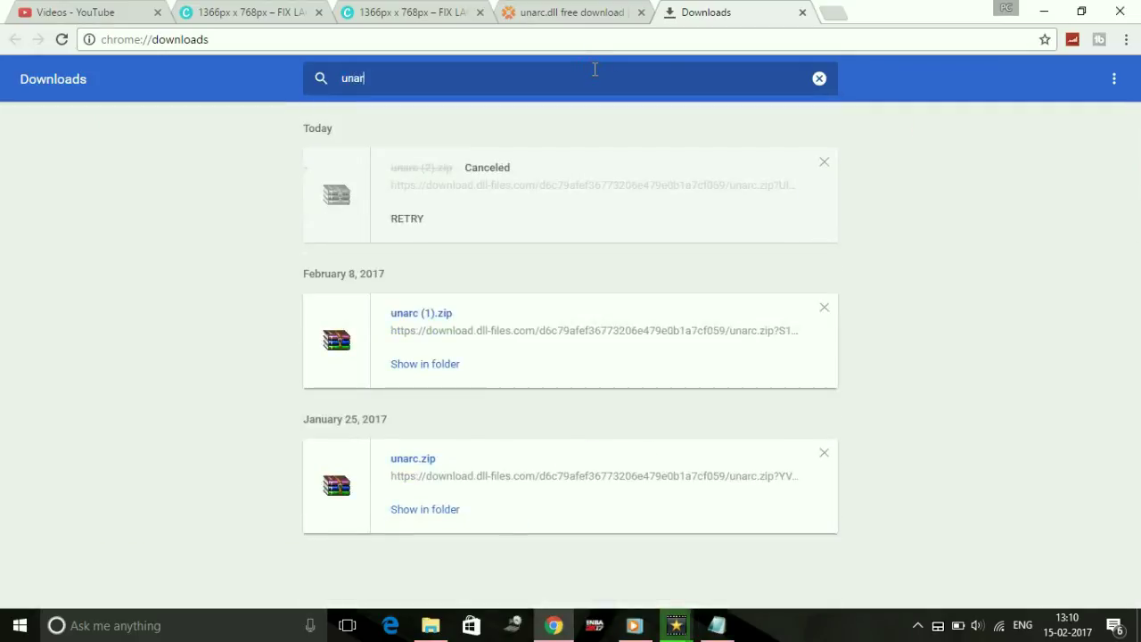
left_click(416, 322)
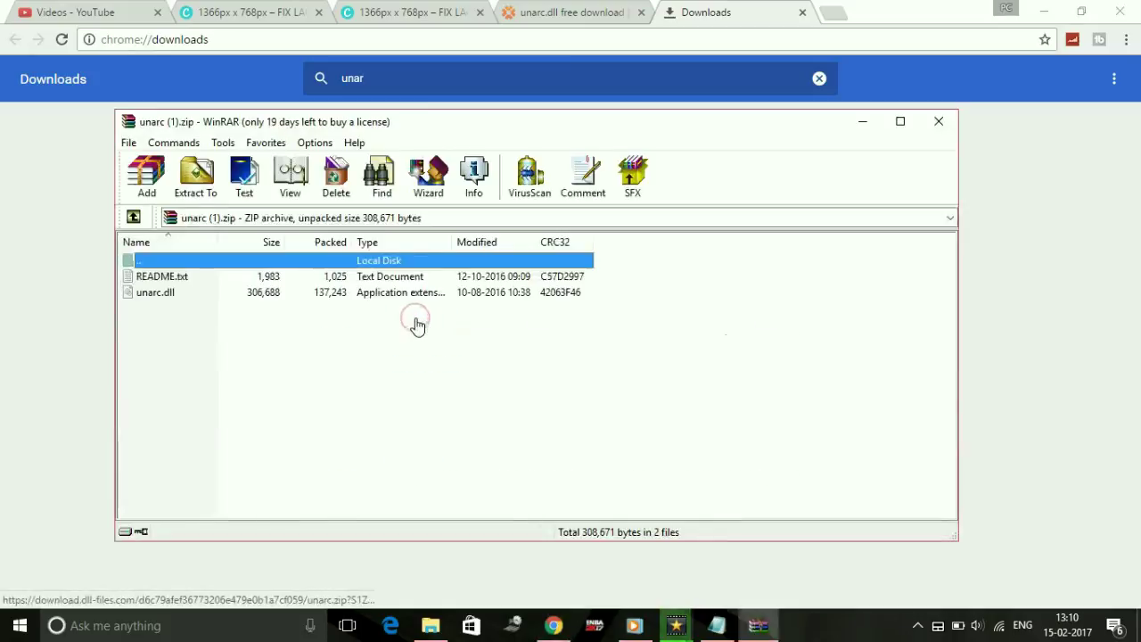
left_click(169, 293)
key("ctrl+a")
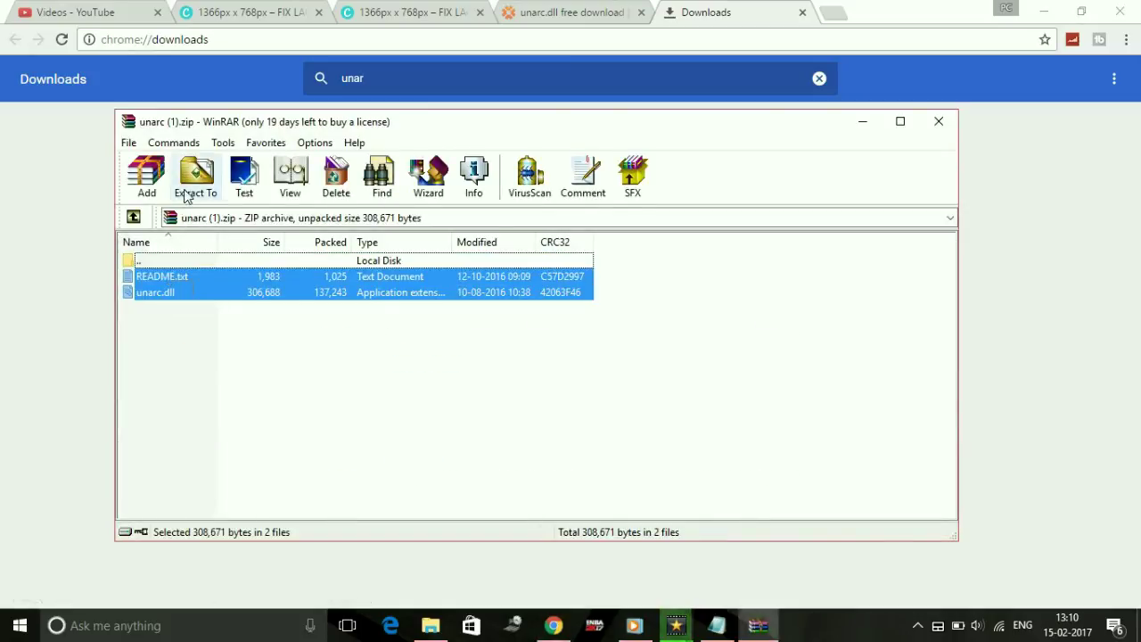
left_click(186, 195)
Set the extraction destination to C:\Windows\SysWOW64 and start extracting
left_click(606, 372)
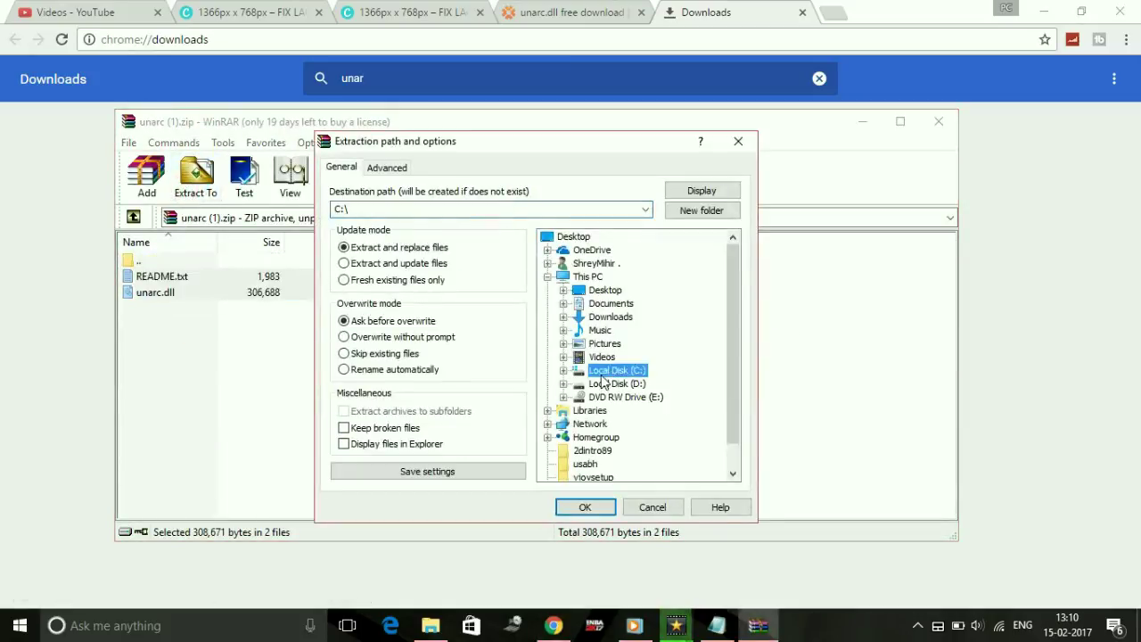
double_click(603, 371)
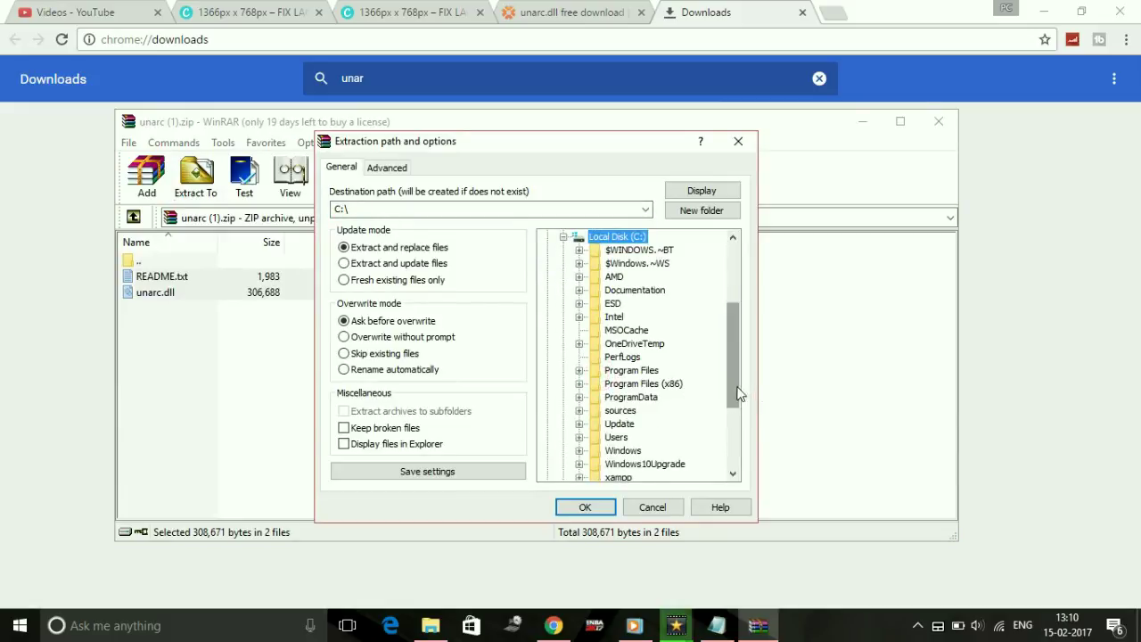
scroll(735, 397, "down", 3)
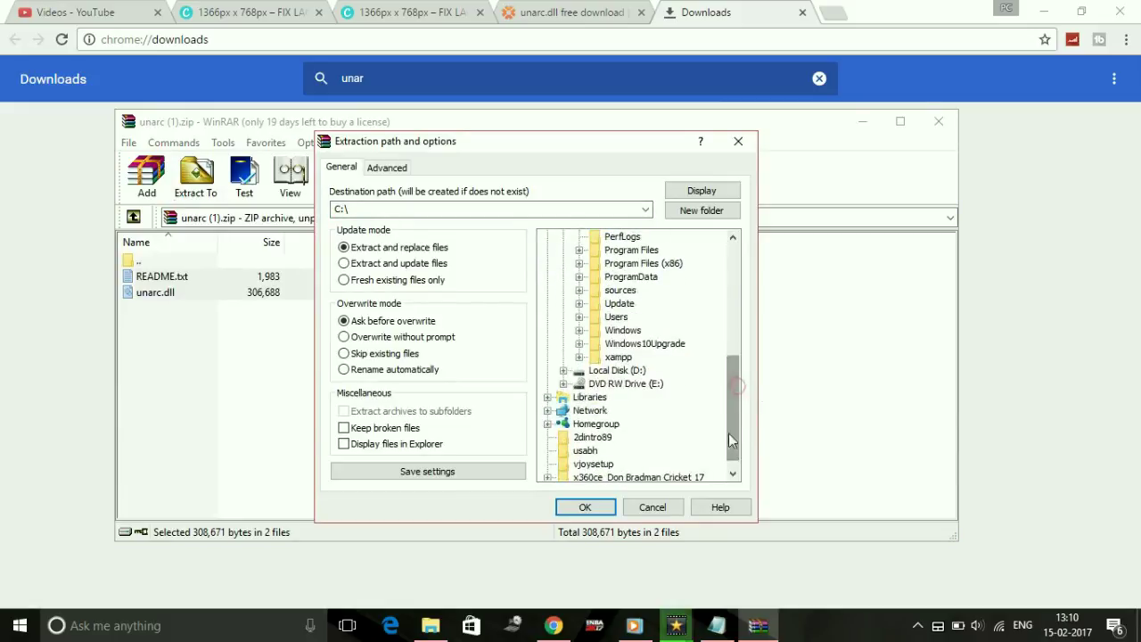
double_click(622, 330)
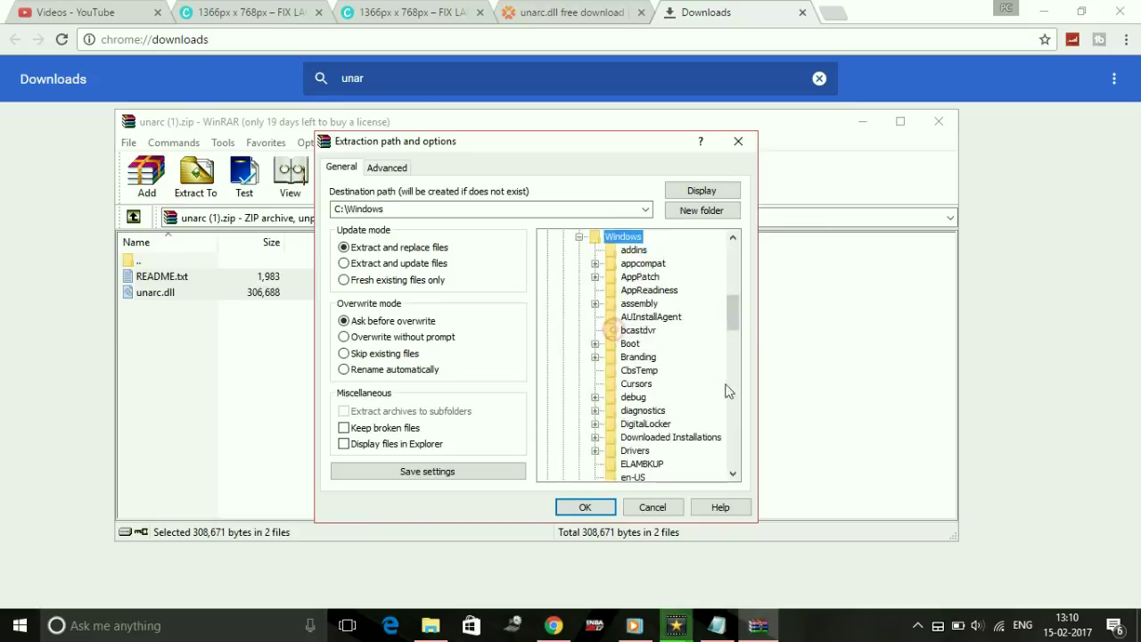
left_click_drag(726, 306, 731, 383)
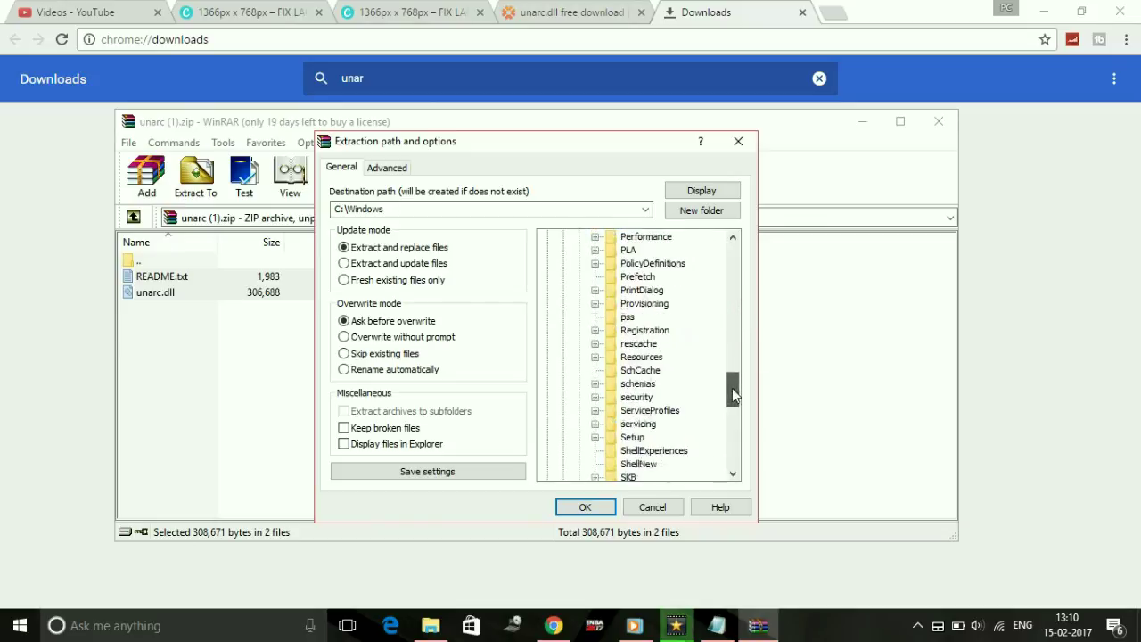
left_click(722, 468)
left_click(733, 474)
left_click(733, 474)
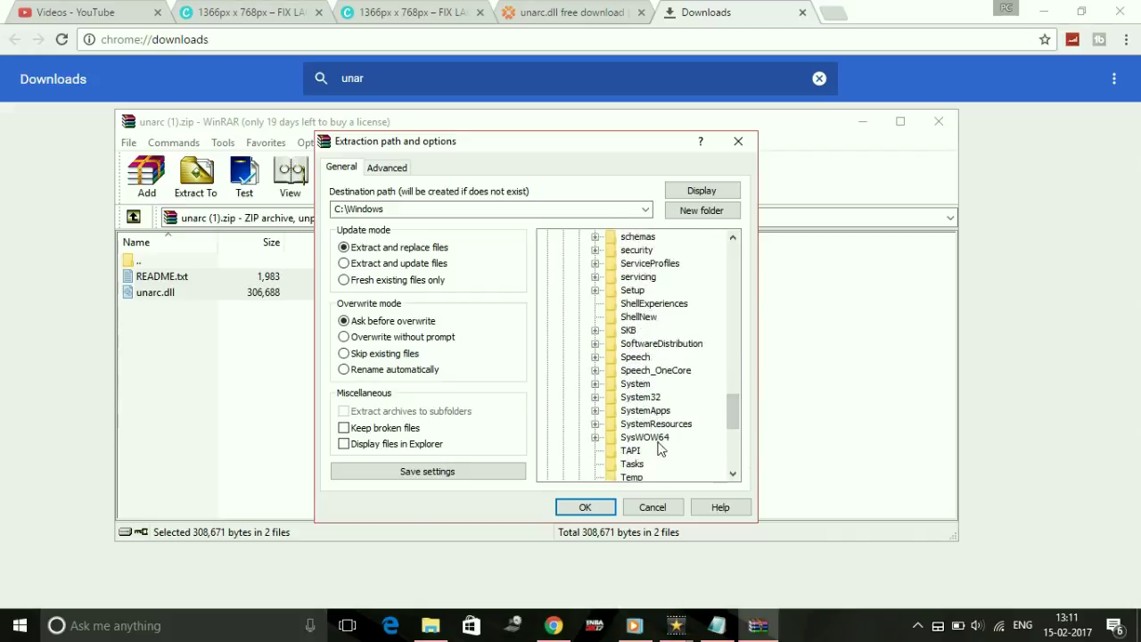
left_click(655, 438)
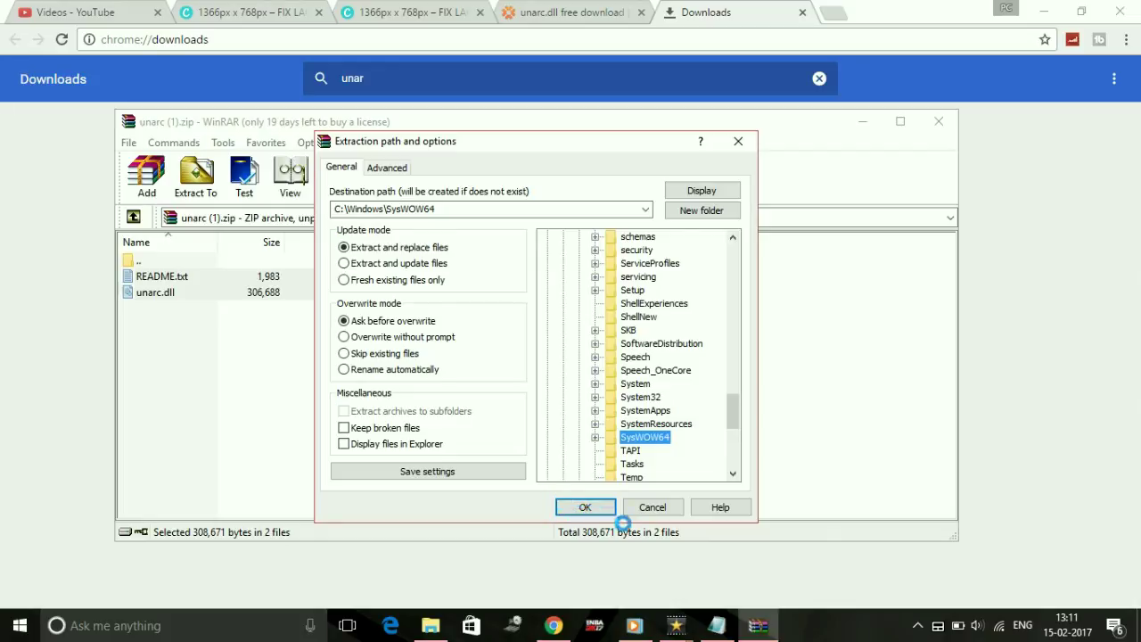
left_click(581, 507)
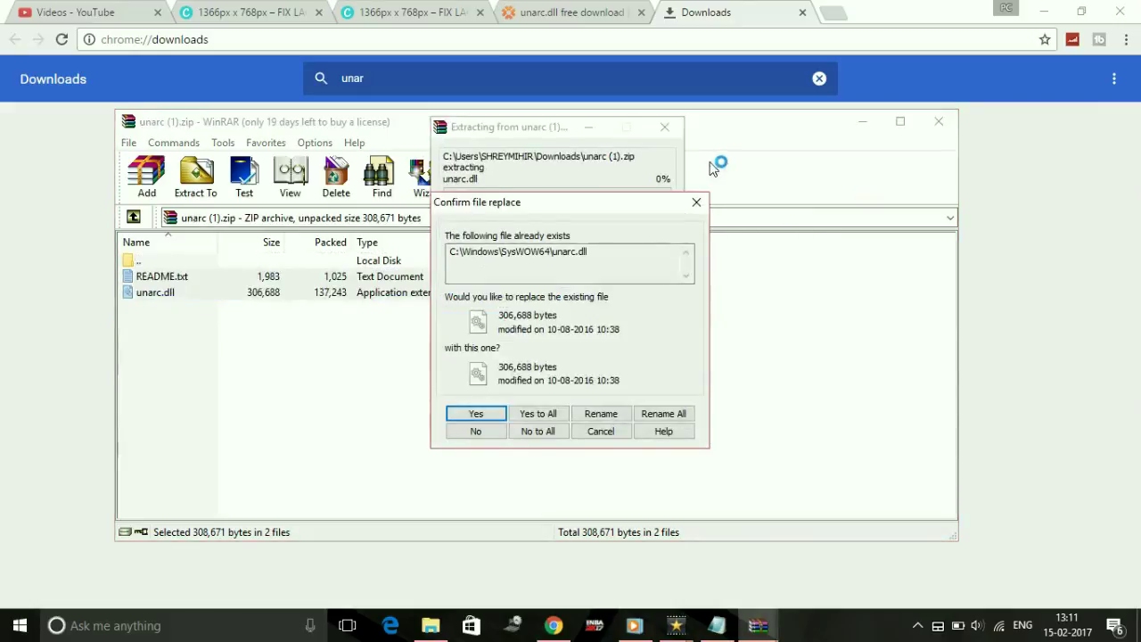
Replace the existing unarc.dll, close the archive, and find the Command Prompt step in Notepad
left_click(538, 413)
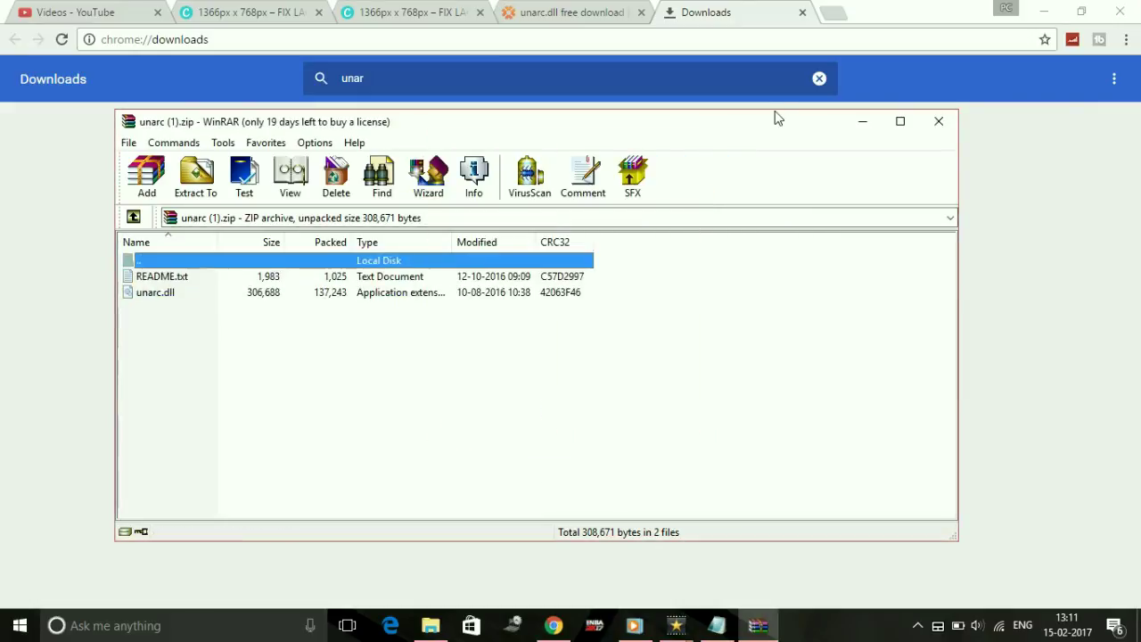
left_click(928, 129)
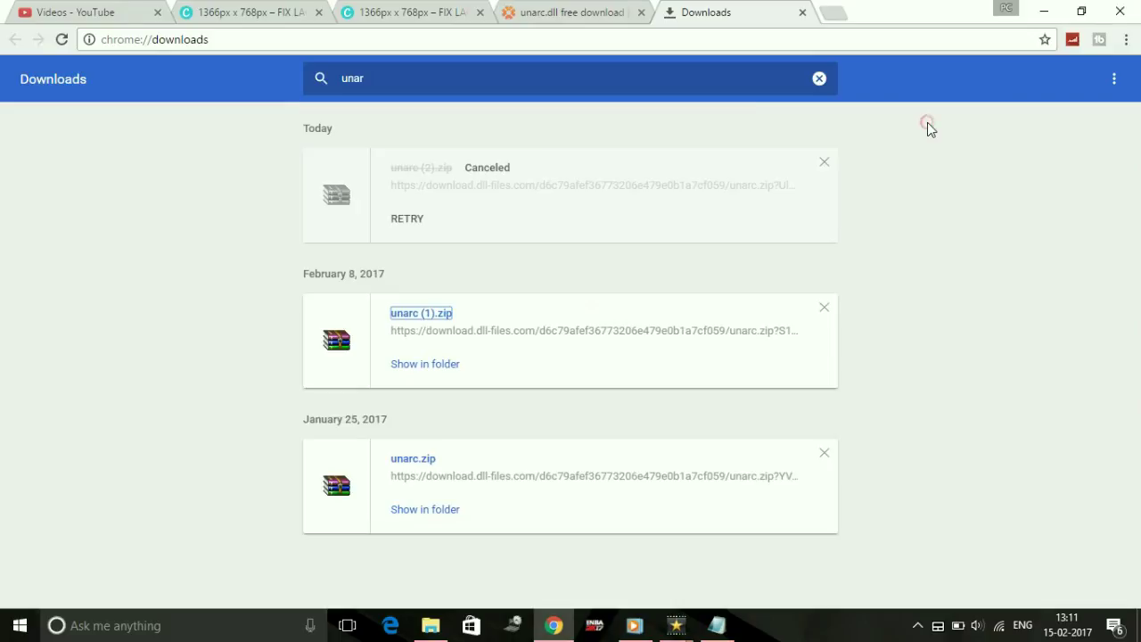
left_click(715, 625)
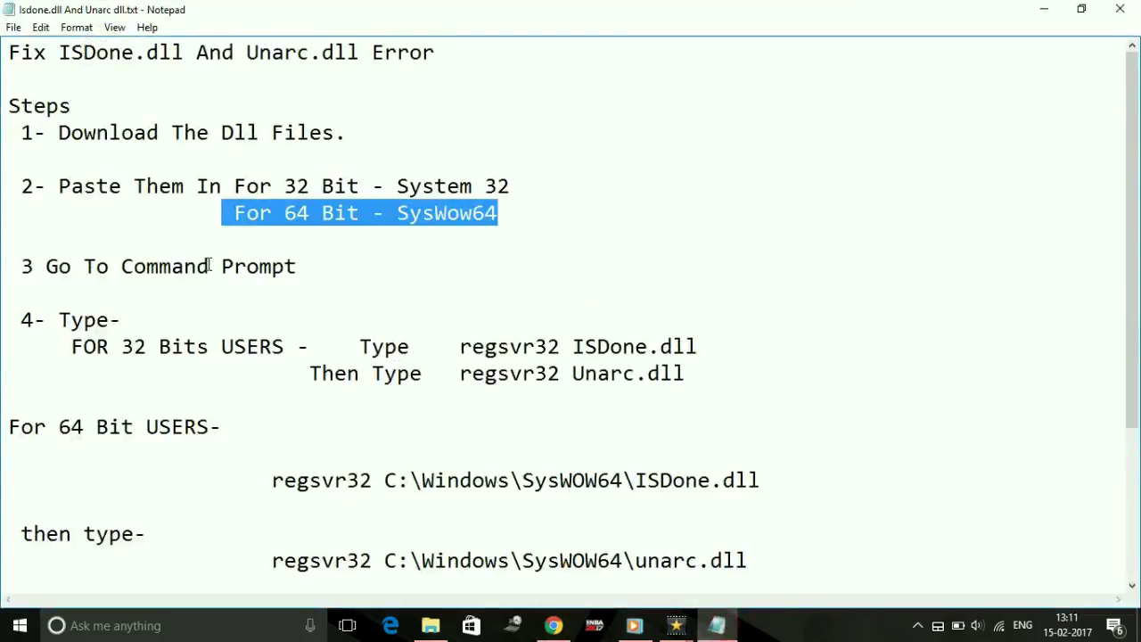
left_click_drag(22, 267, 298, 268)
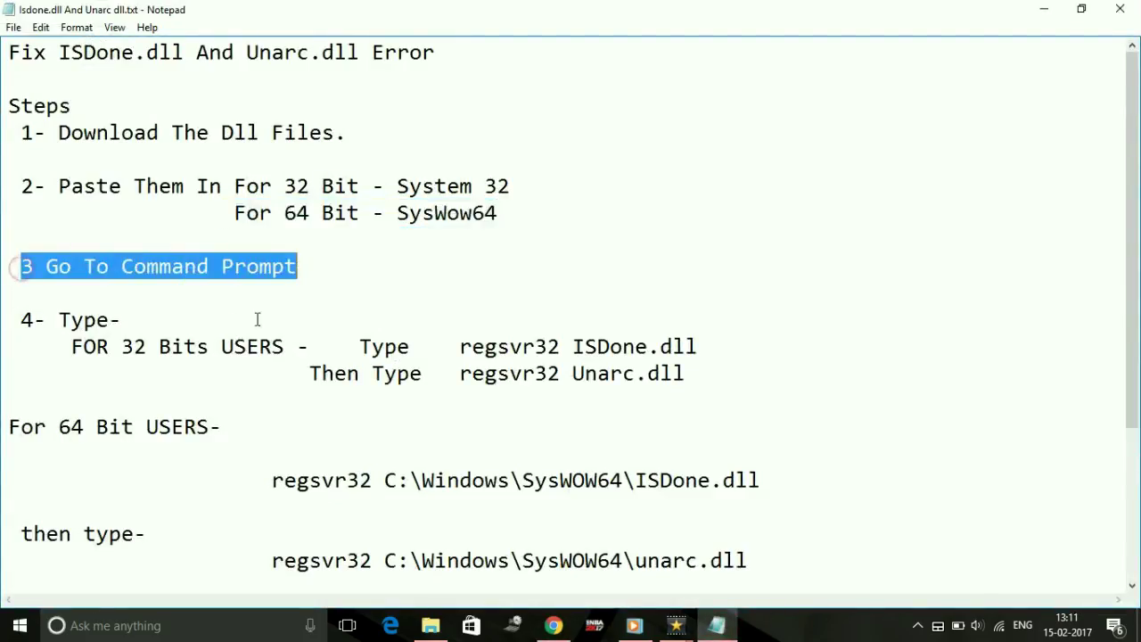
Launch Command Prompt and copy the 'regsvr32 ISDone.dll' command from the notes
left_click(77, 628)
type("c")
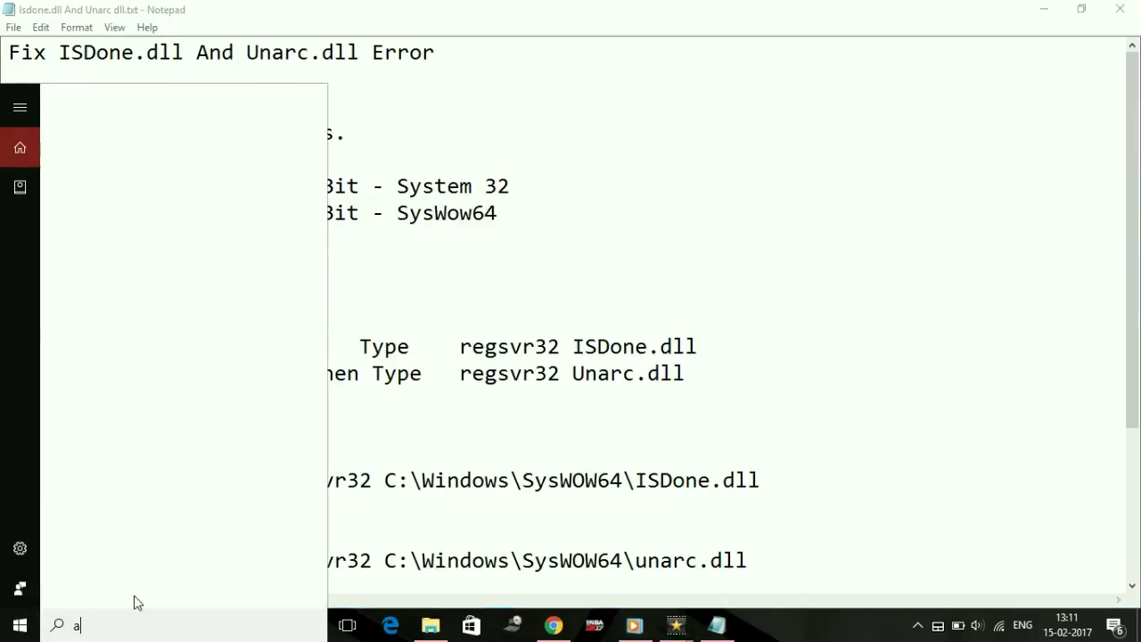
type("md")
key("Return")
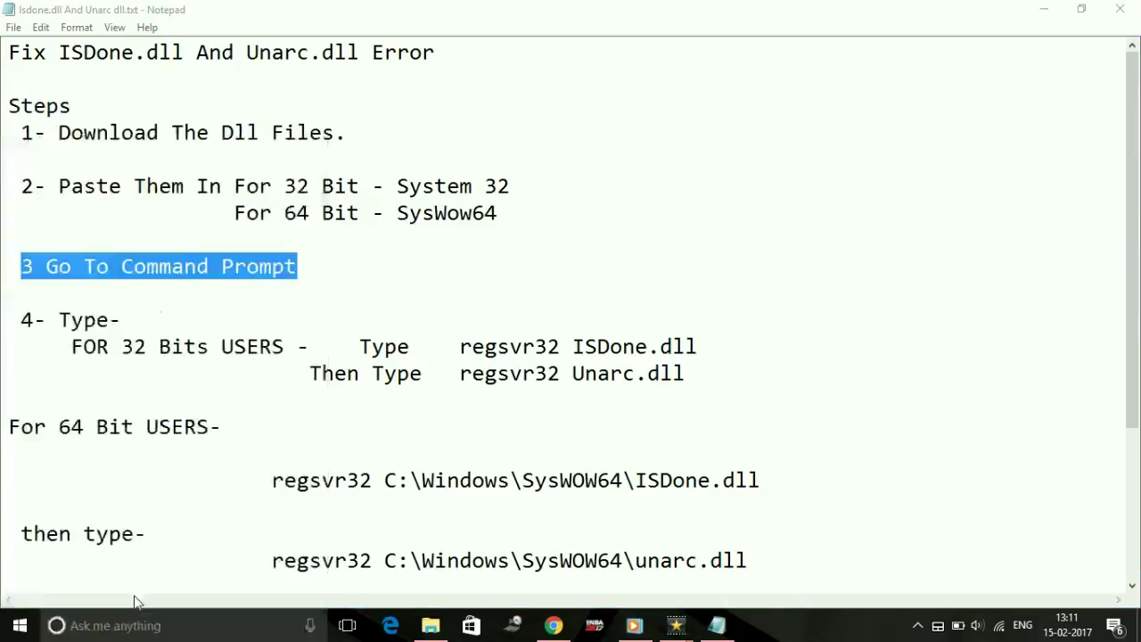
left_click(482, 7)
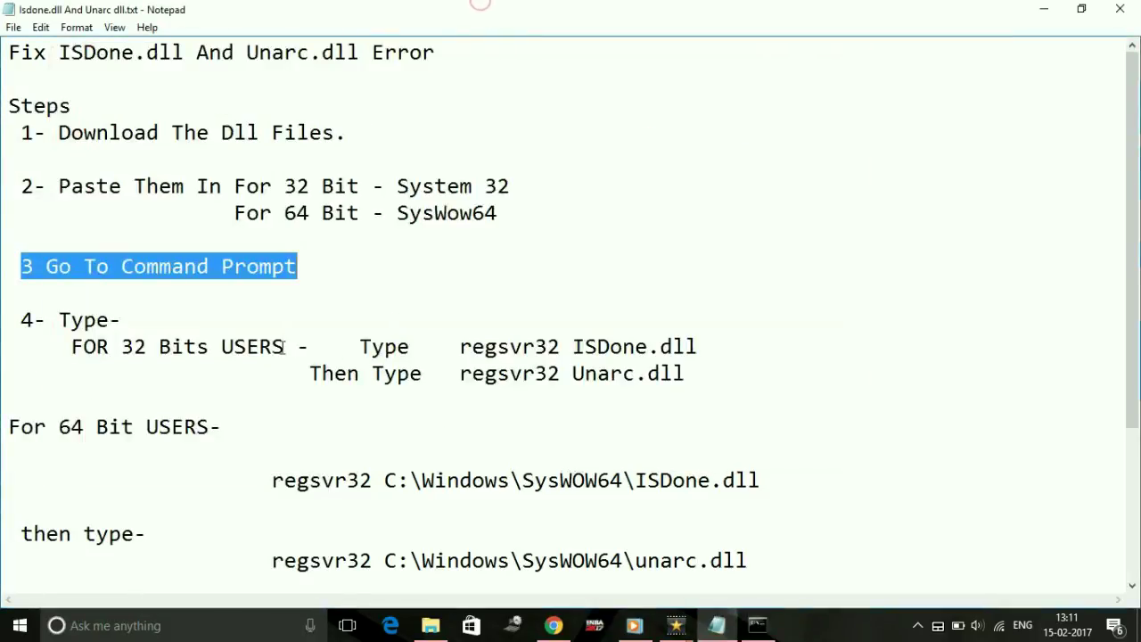
mouse_move(355, 342)
left_mouse_down()
mouse_move(863, 301)
mouse_move(757, 381)
mouse_move(708, 379)
left_mouse_up()
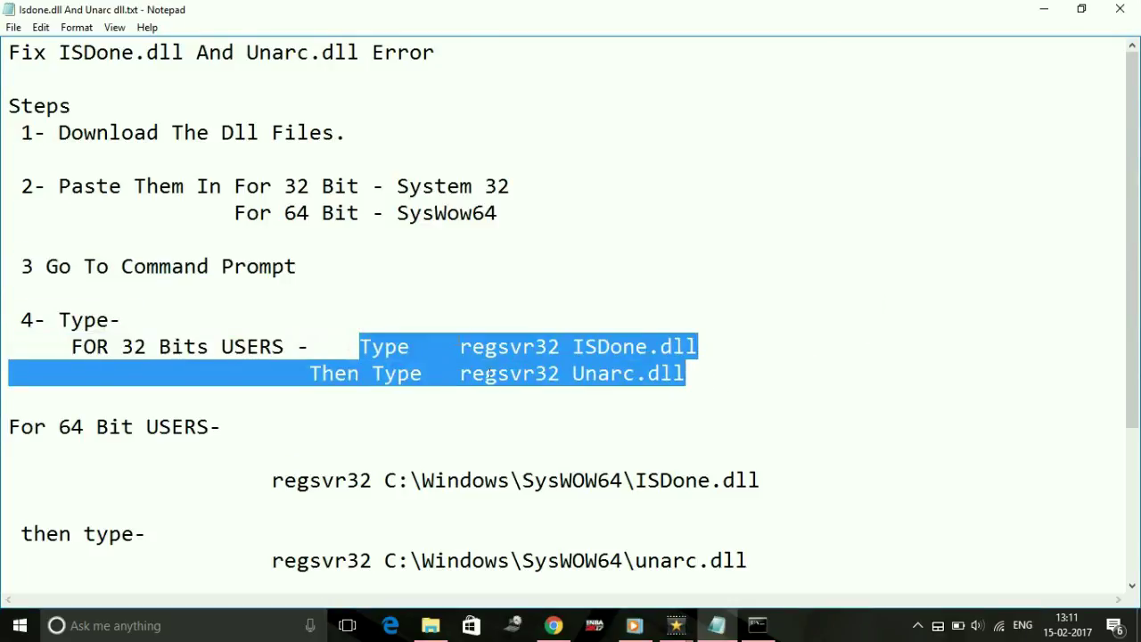
left_click_drag(461, 347, 734, 335)
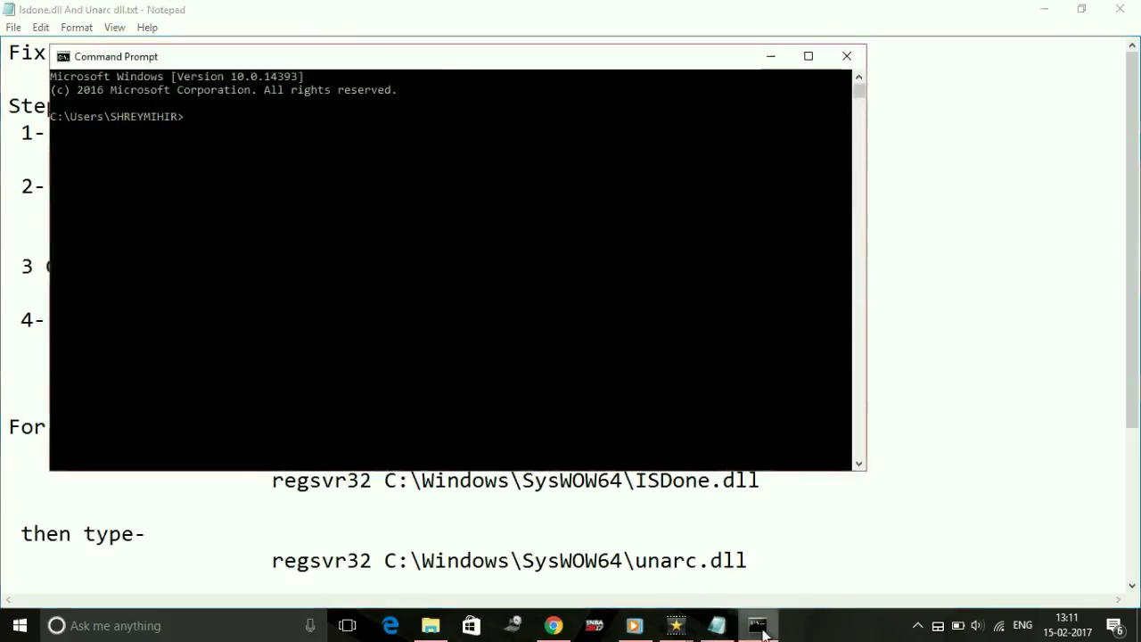
Run 'regsvr32 ISDone.dll' in Command Prompt and dismiss the RegSvr32 error
left_click(758, 624)
right_click(368, 319)
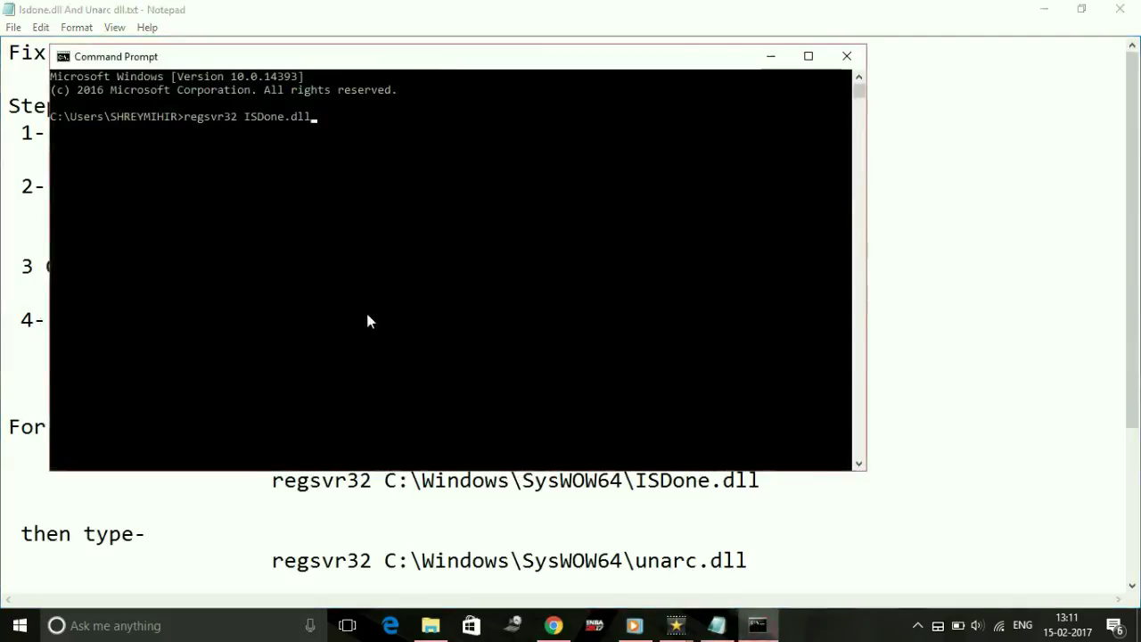
key("Return")
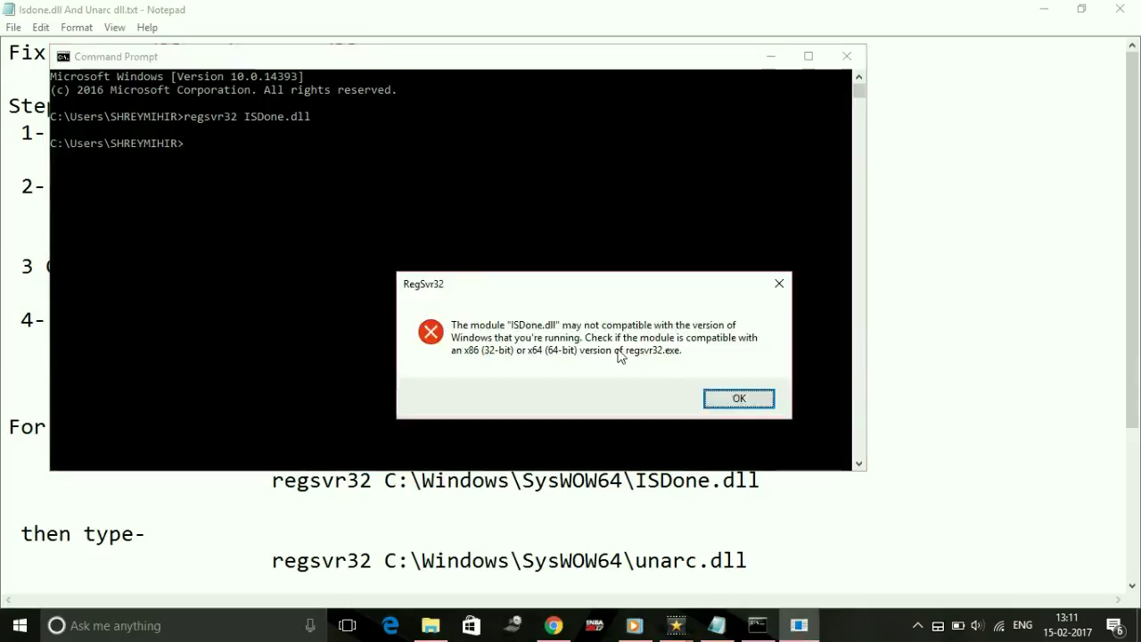
left_click(722, 403)
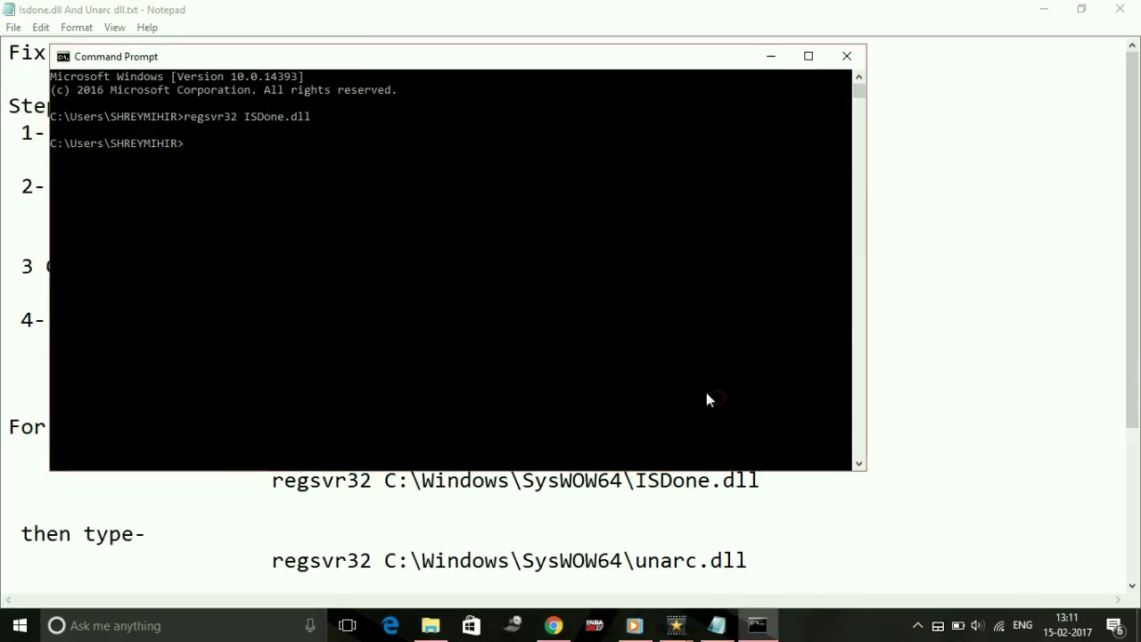
Run 'regsvr32 Unarc.dll' in Command Prompt and dismiss the RegSvr32 error
left_click(367, 4)
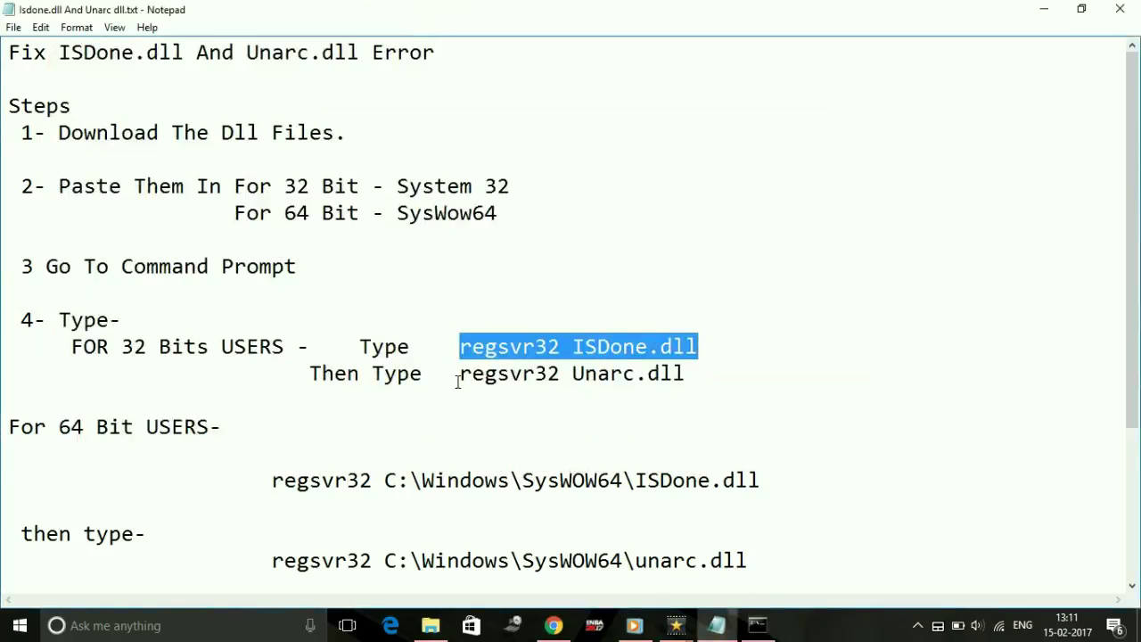
left_click_drag(456, 373, 774, 373)
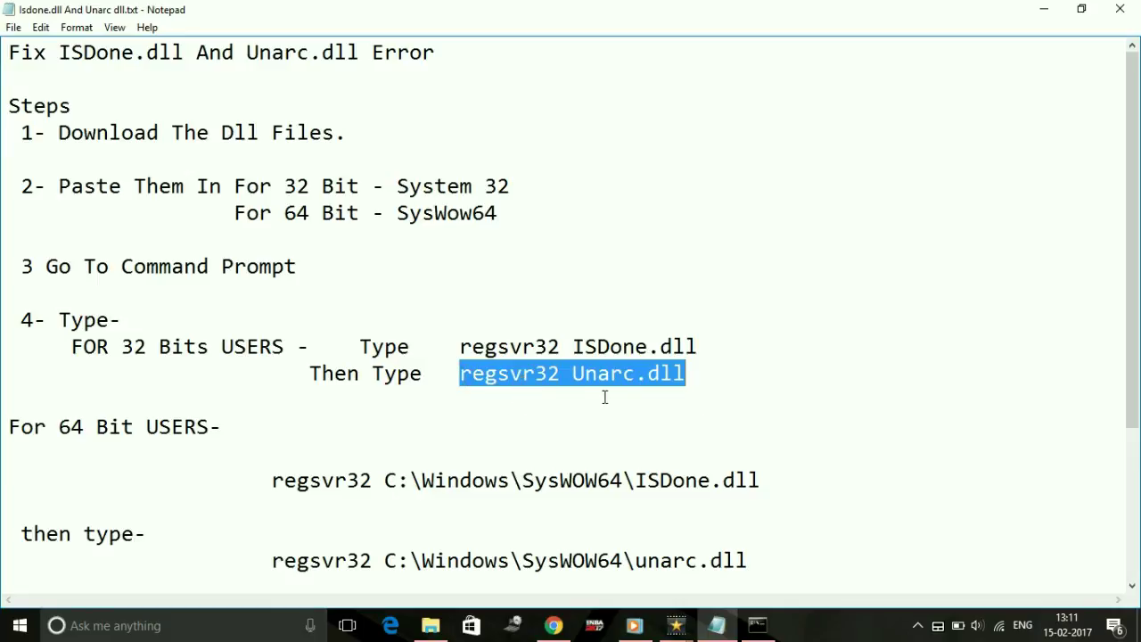
left_click(756, 625)
type("regsvr32 Unarc.dll")
key("Return")
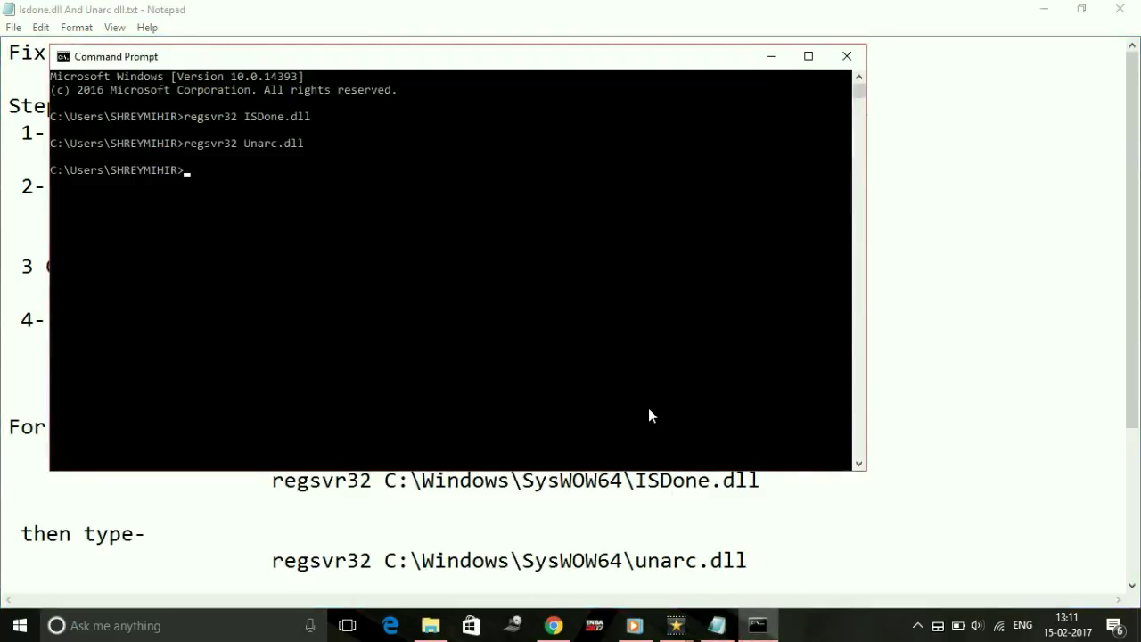
left_click(722, 403)
Run regsvr32 on C:\Windows\SysWOW64\ISDone.dll and dismiss the error message
key("alt+Tab")
scroll(338, 328, "down", 1)
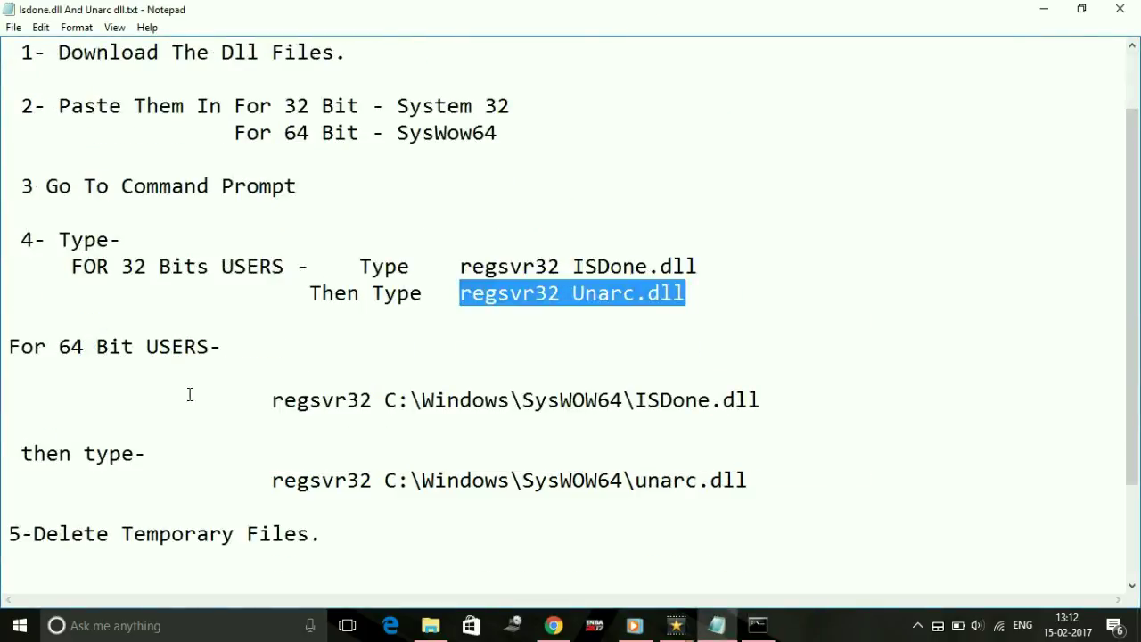
left_click_drag(246, 400, 764, 400)
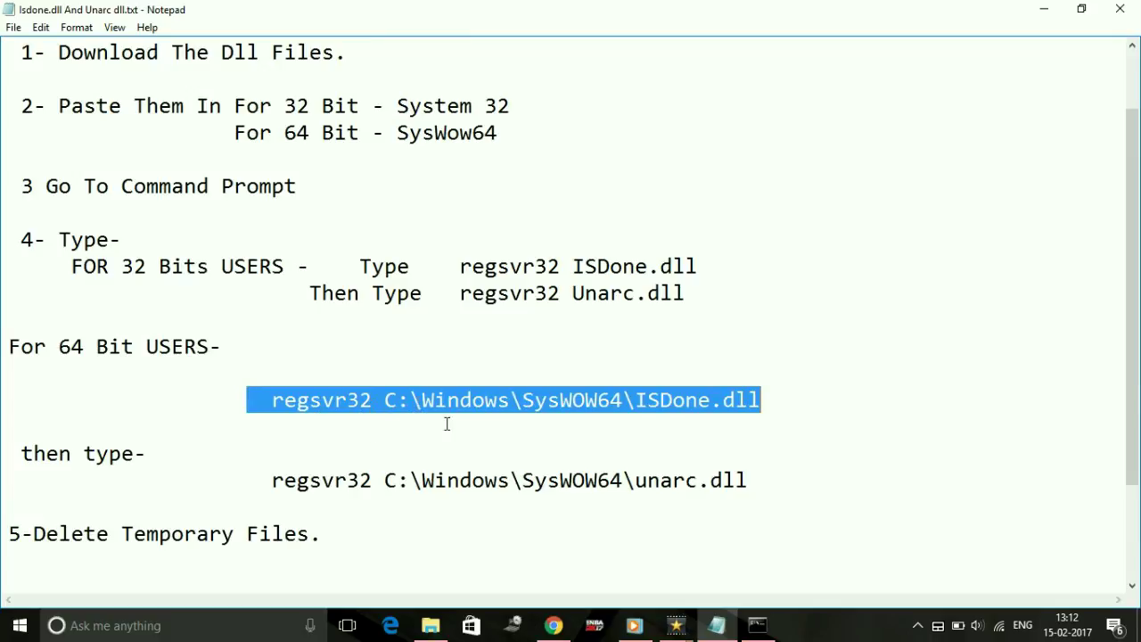
left_click(657, 405)
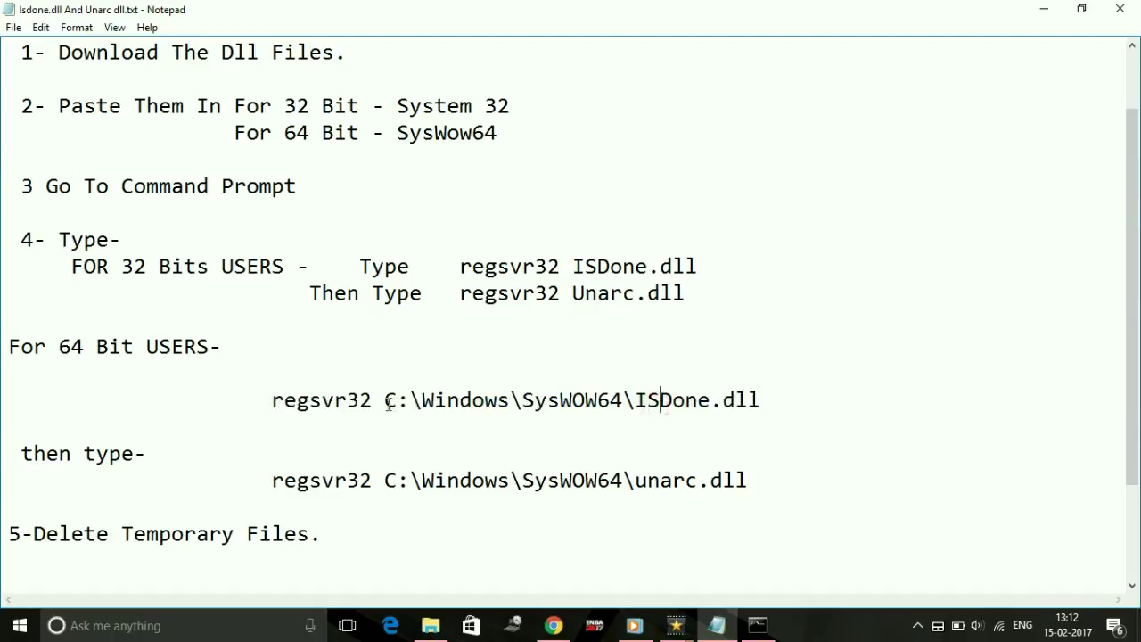
mouse_move(385, 403)
left_mouse_down()
mouse_move(759, 351)
mouse_move(793, 416)
left_mouse_up()
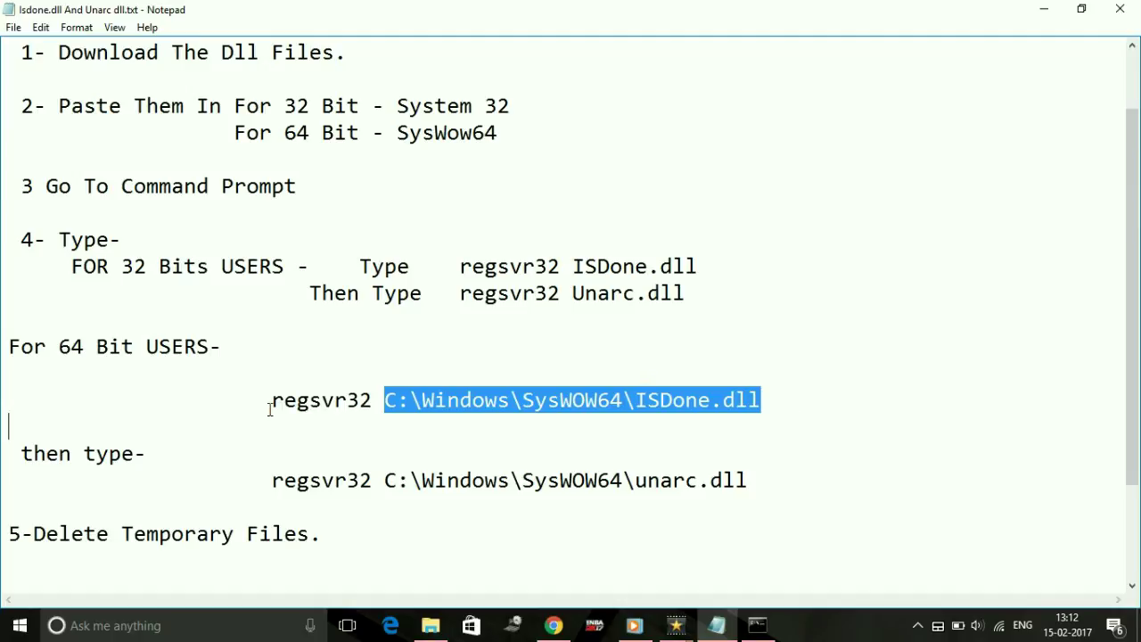
left_click(375, 409)
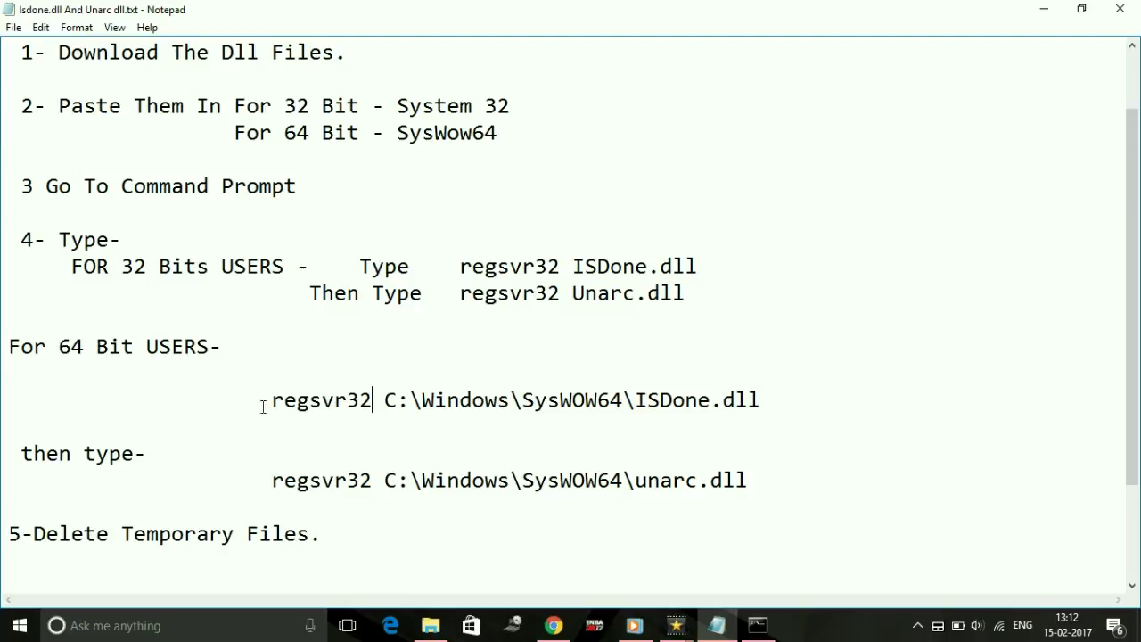
mouse_move(263, 406)
left_mouse_down()
mouse_move(559, 377)
mouse_move(834, 400)
left_mouse_up()
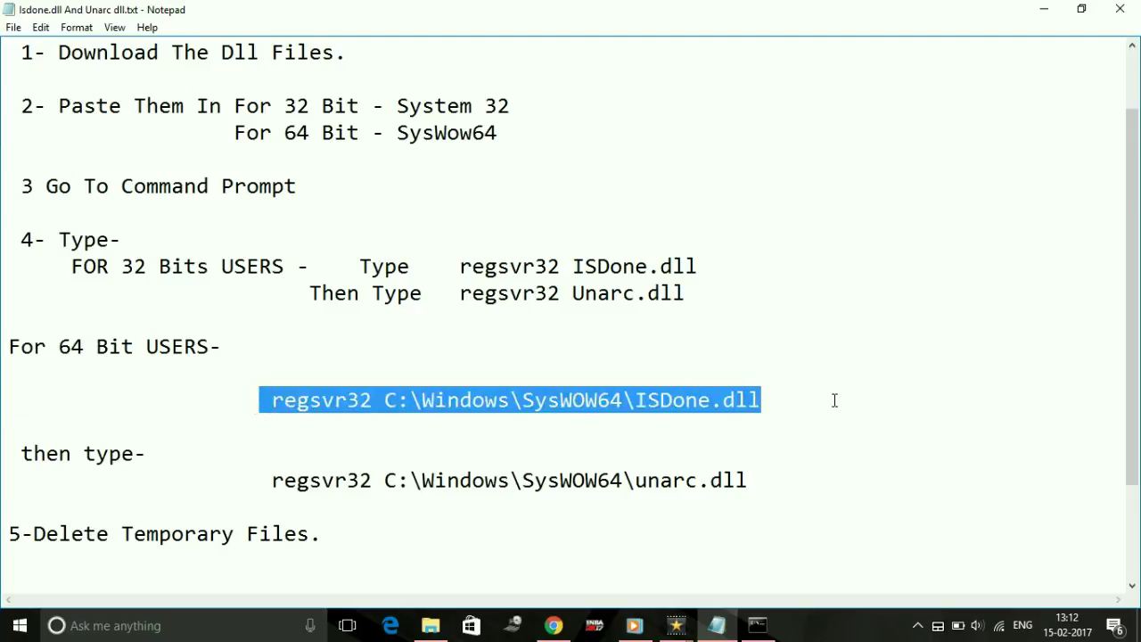
left_click(757, 625)
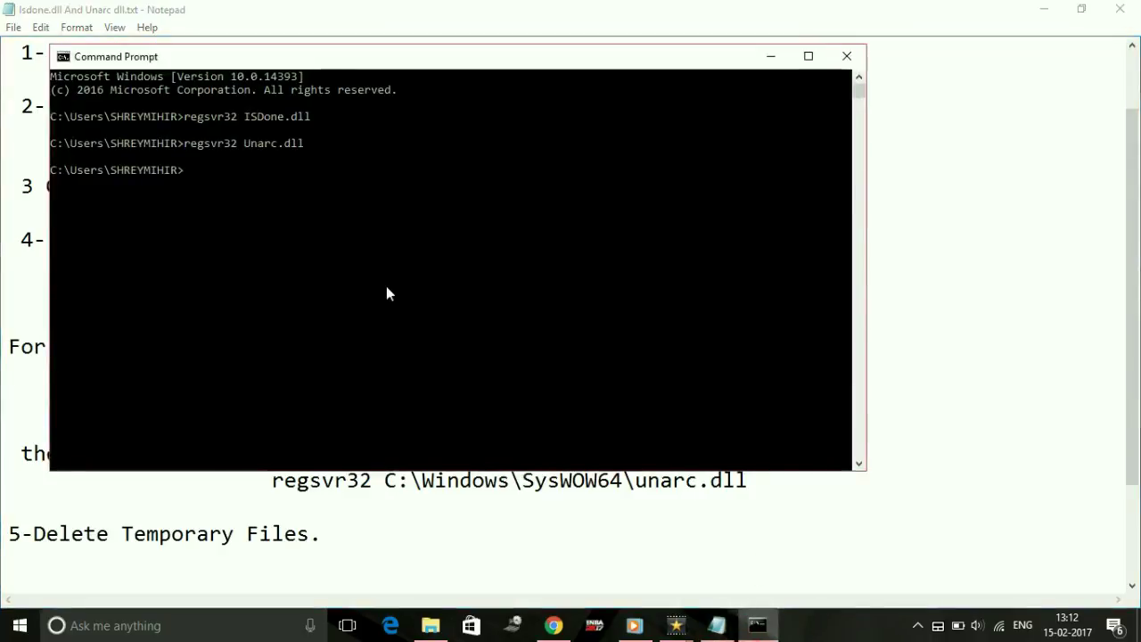
right_click(386, 293)
key("Return")
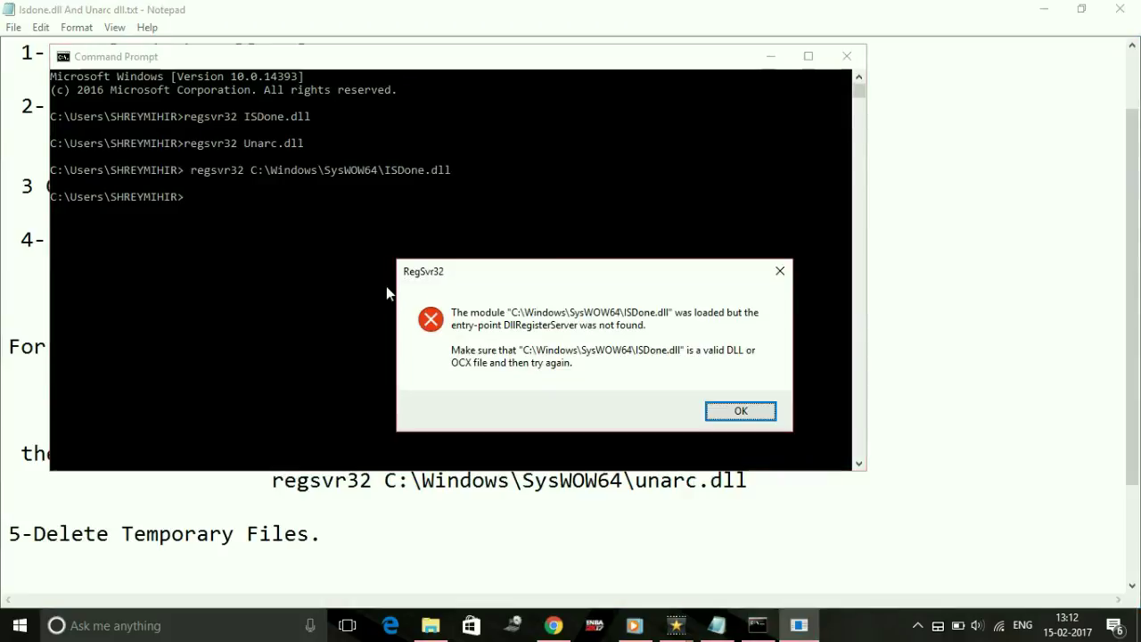
left_click(740, 411)
Run regsvr32 on C:\Windows\SysWOW64\unarc.dll and dismiss the error message
left_click(660, 11)
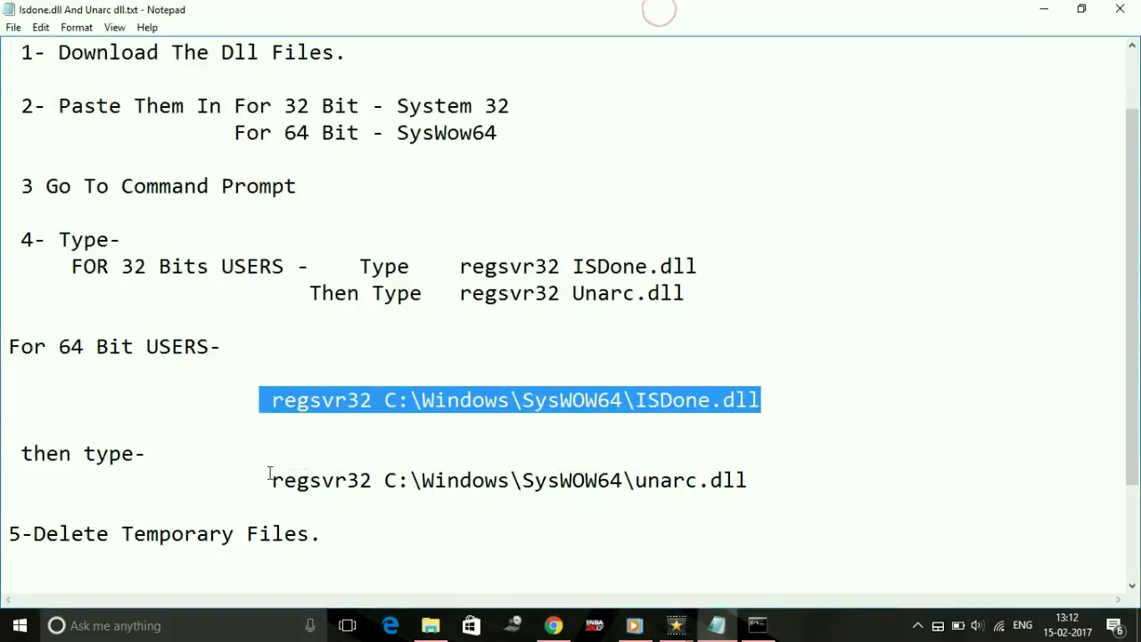
left_click_drag(271, 479, 848, 486)
key("ctrl+c")
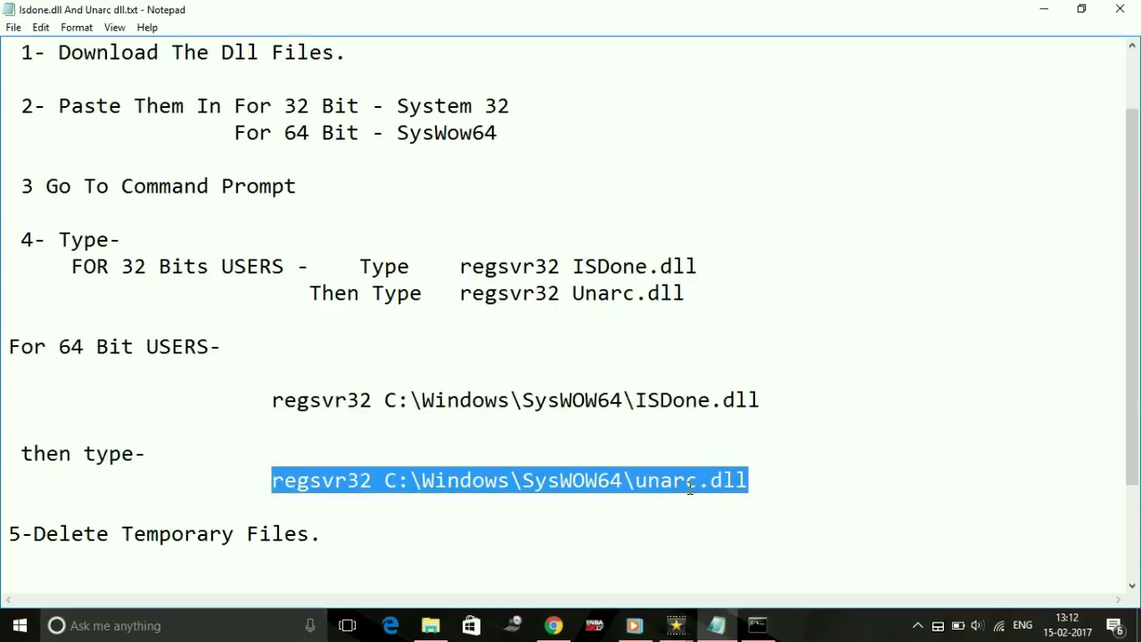
left_click(757, 625)
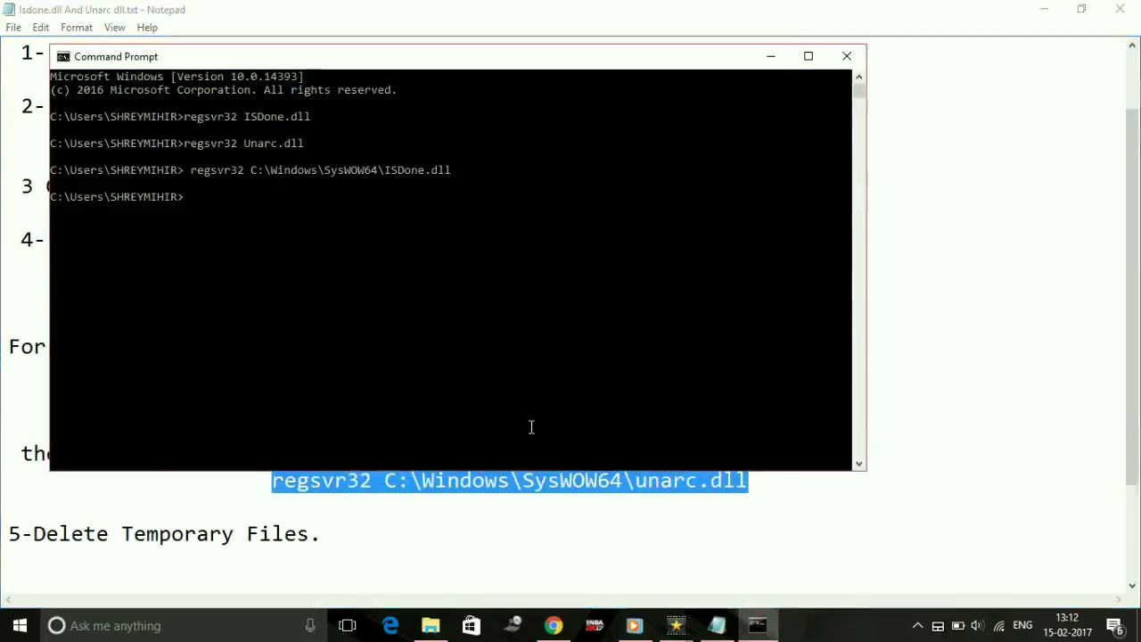
key("ctrl+v")
key("Return")
left_click(738, 411)
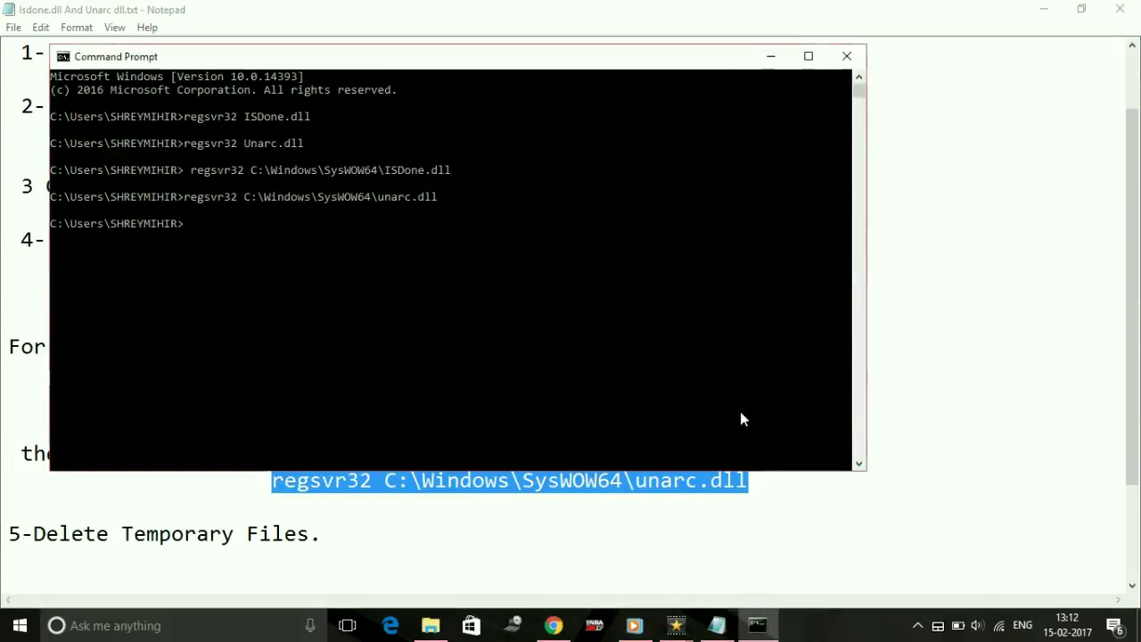
Close the Command Prompt and deselect the unarc.dll command line in the notes
left_click(848, 58)
scroll(696, 204, "down", 2)
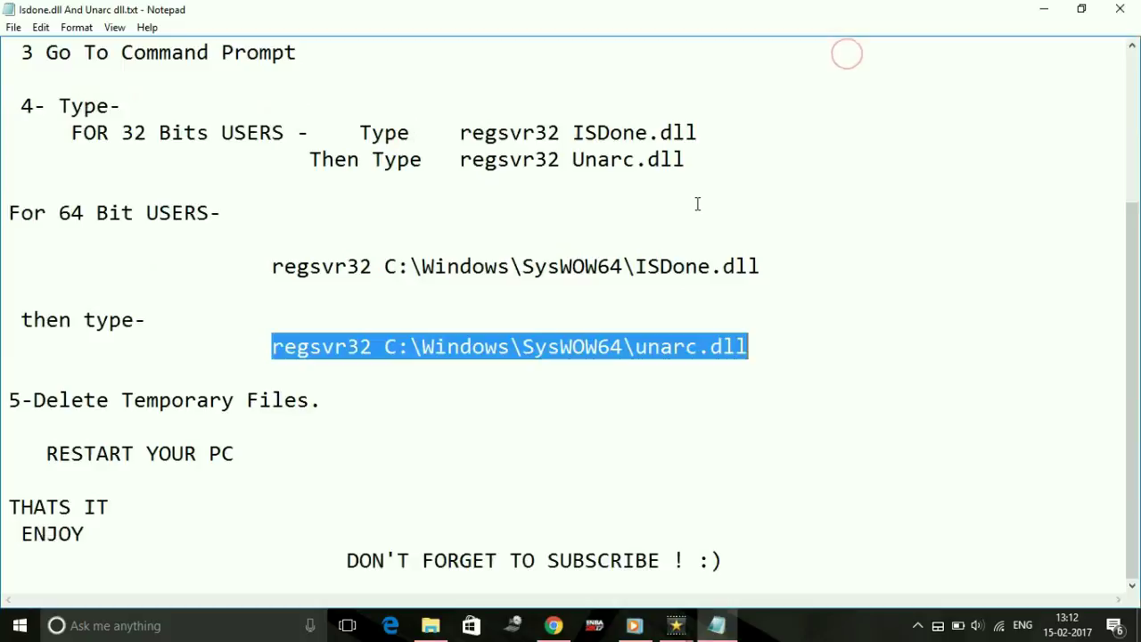
scroll(696, 204, "up", 3)
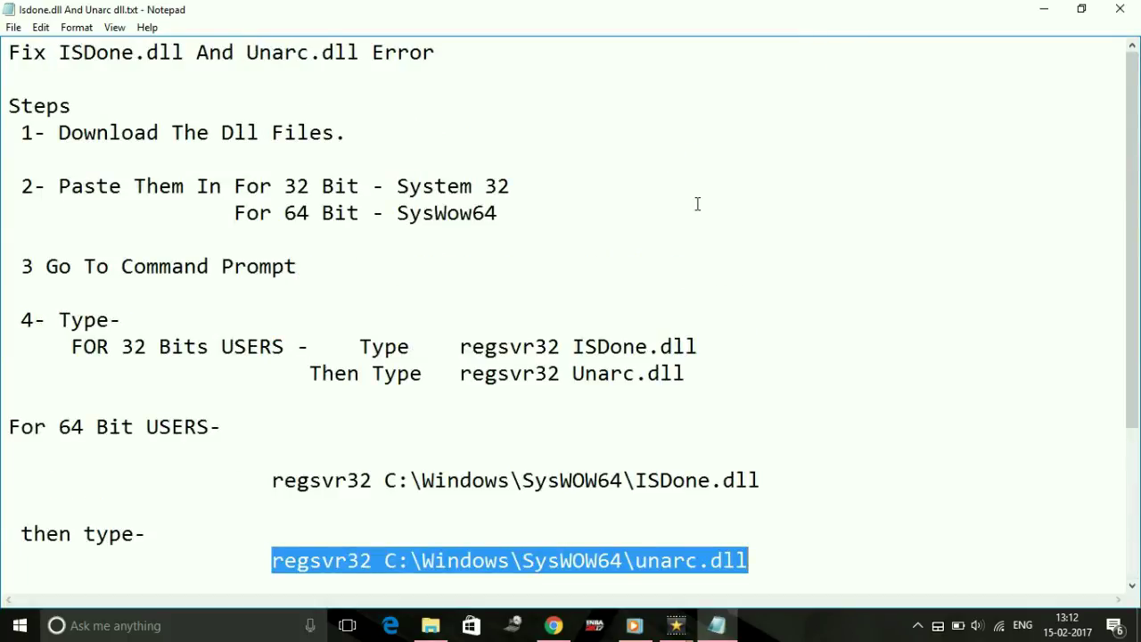
scroll(697, 204, "down", 3)
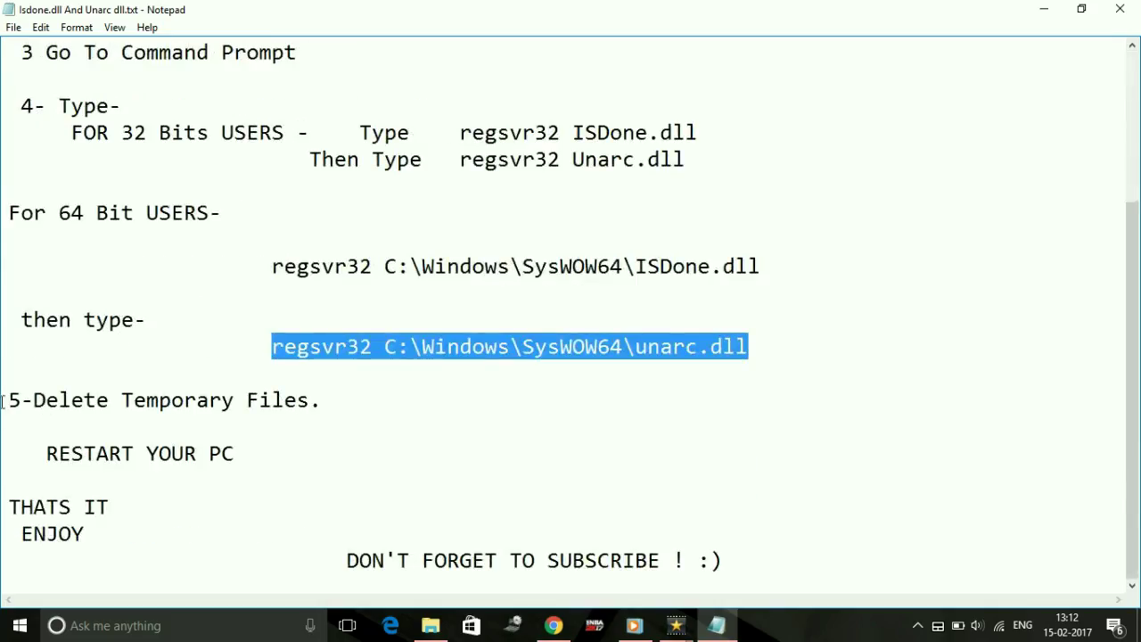
left_click(449, 373)
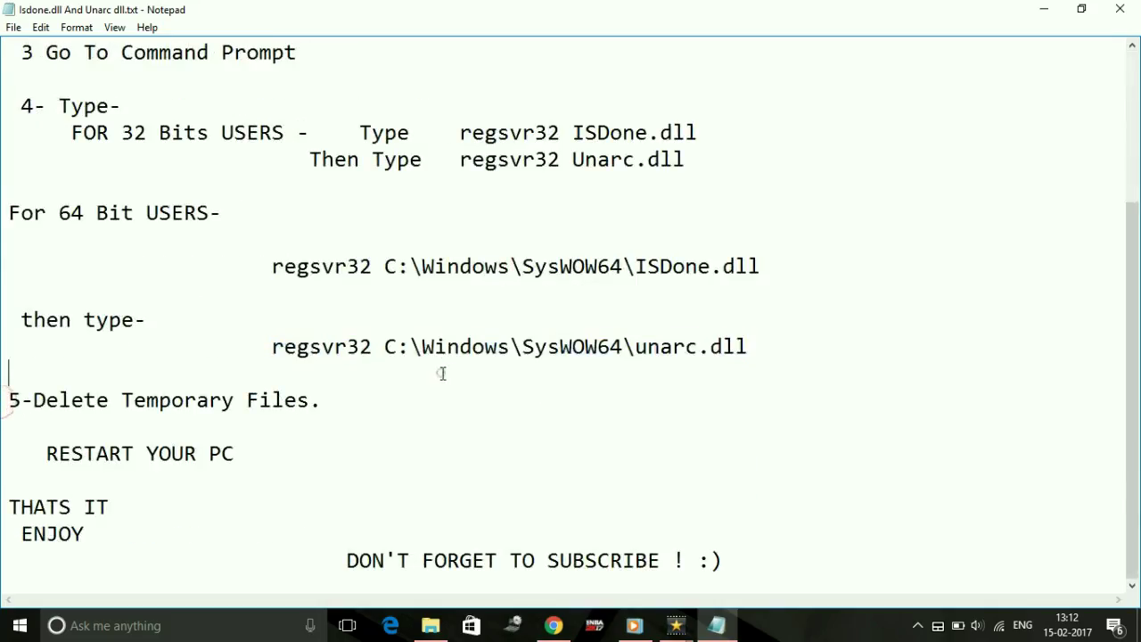
Open the Windows Temp folder by running 'temp' from the Run box
left_click(165, 628)
type("run")
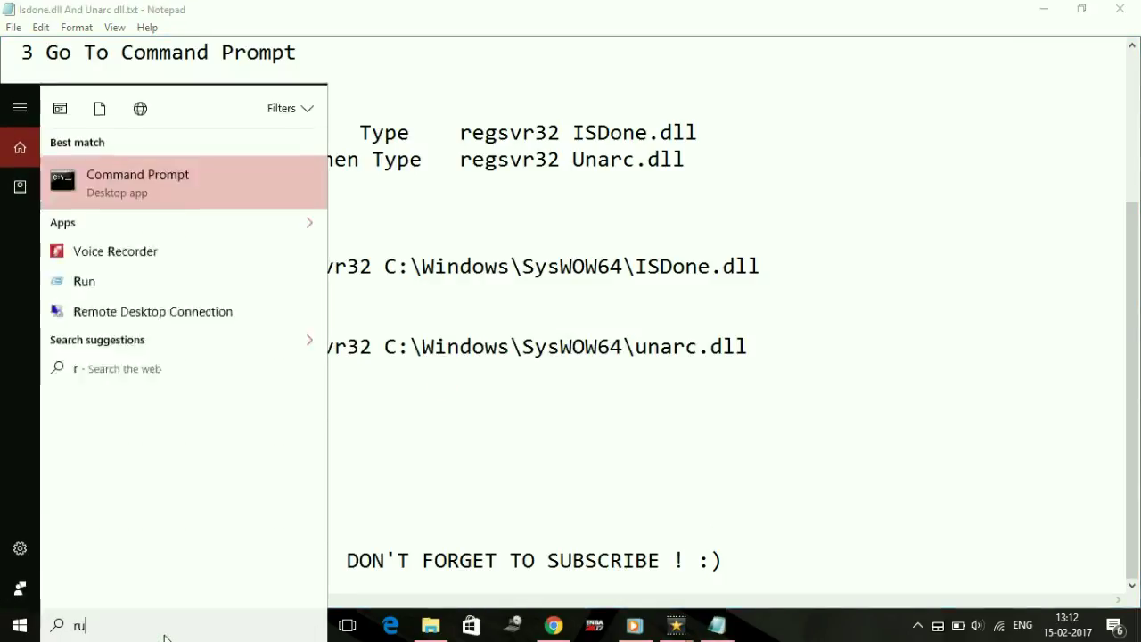
key("Return")
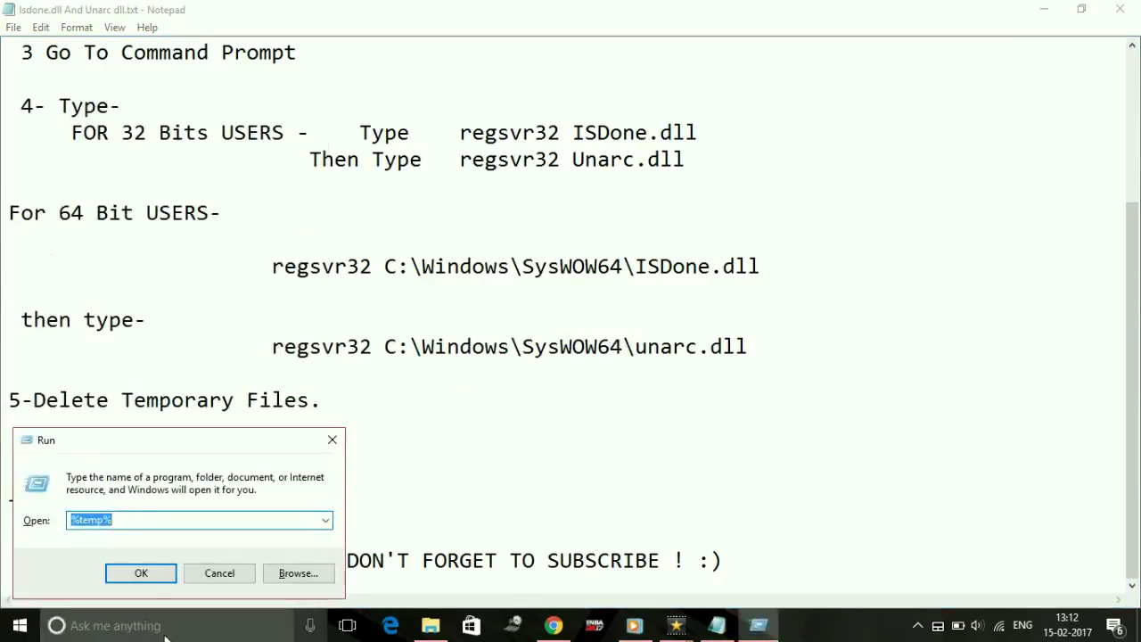
type("temp")
key("Return")
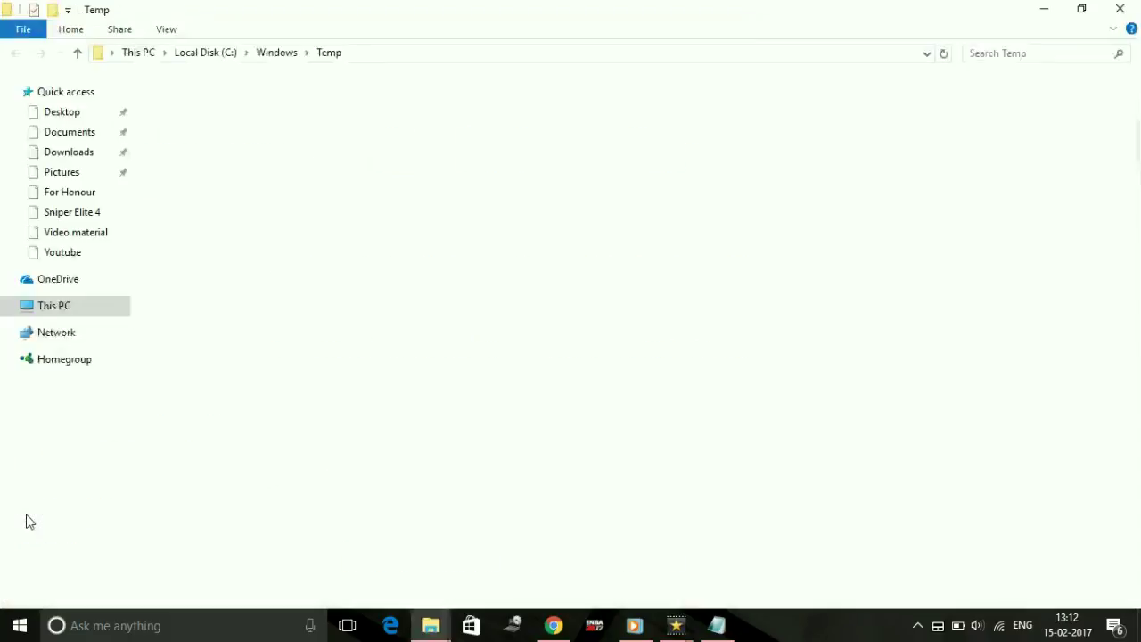
Permanently delete all Temp files, skipping the two in-use logs, and close the window
key("ctrl+a")
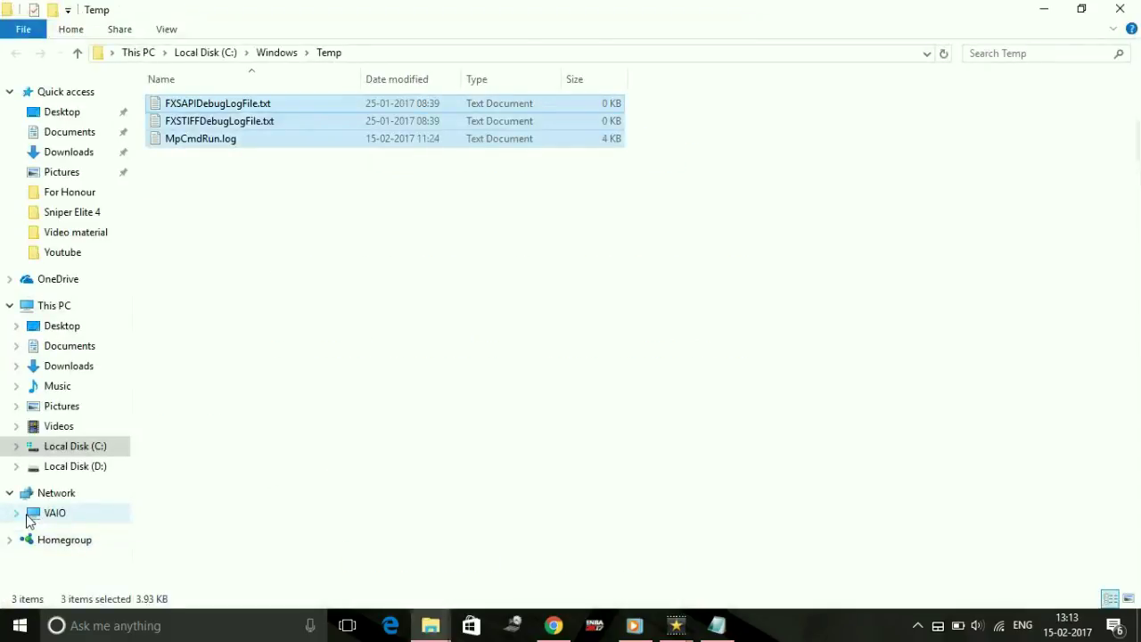
key("shift+Delete")
key("Return")
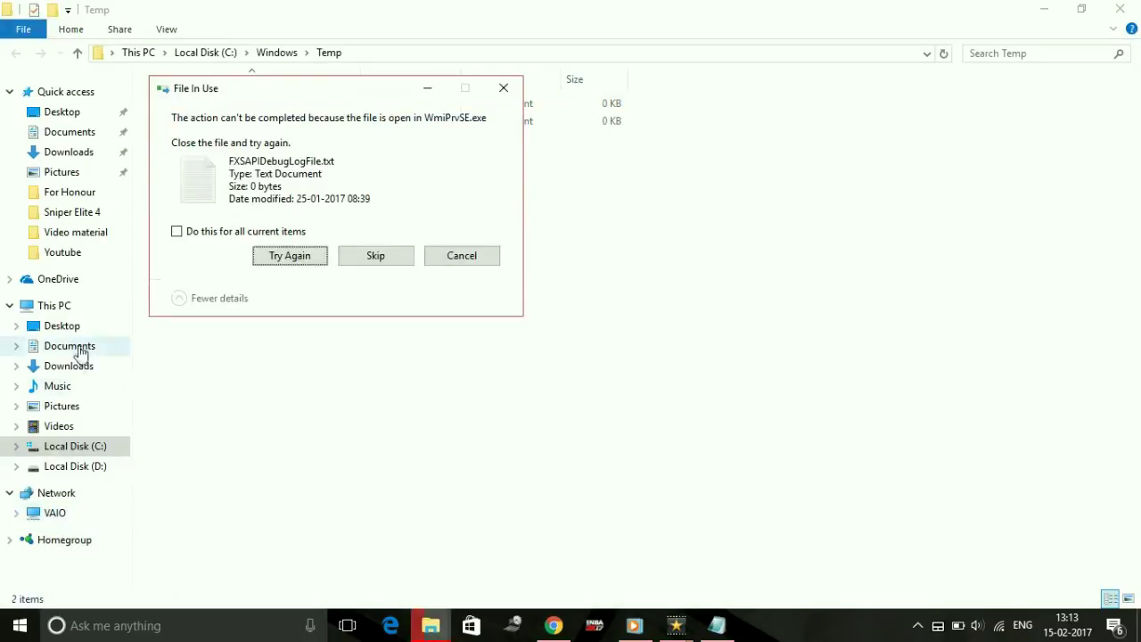
left_click(197, 232)
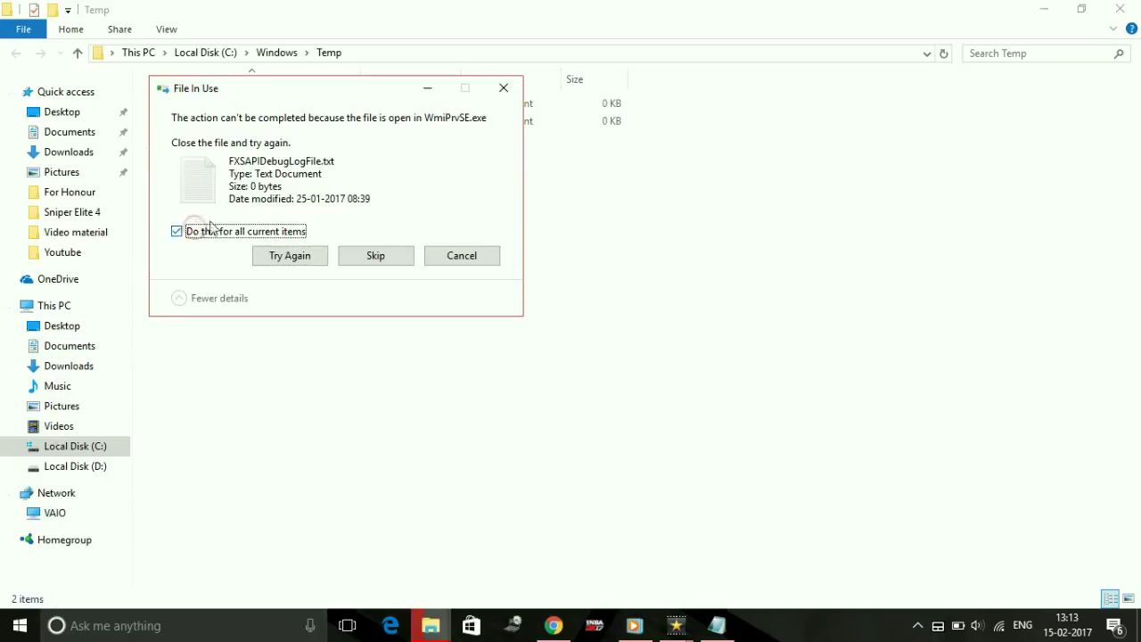
left_click(356, 257)
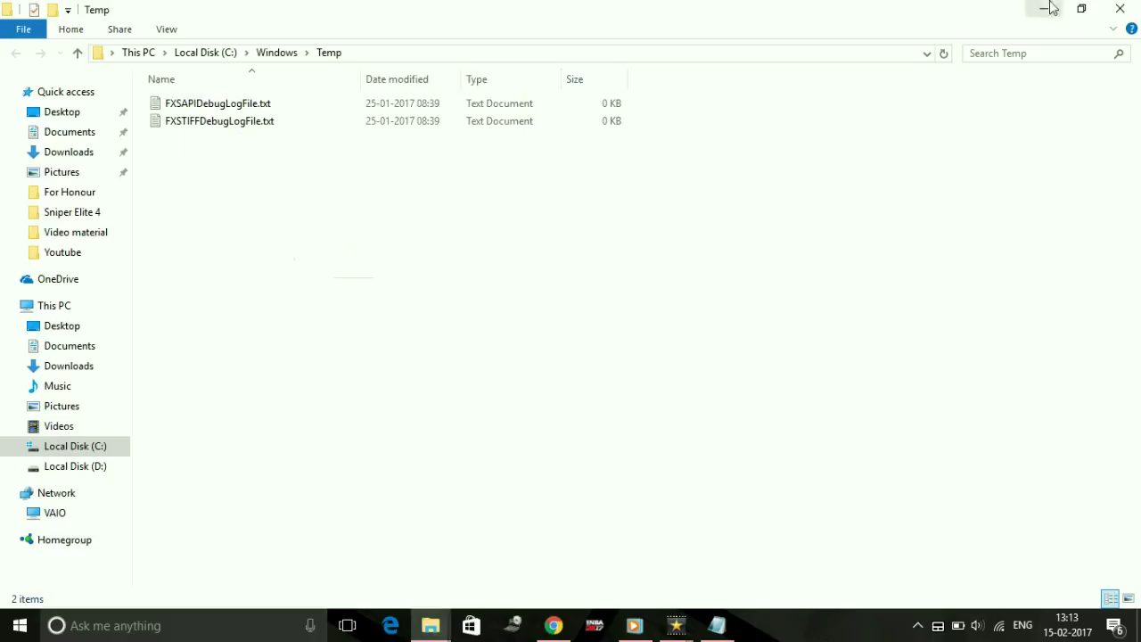
left_click(1120, 9)
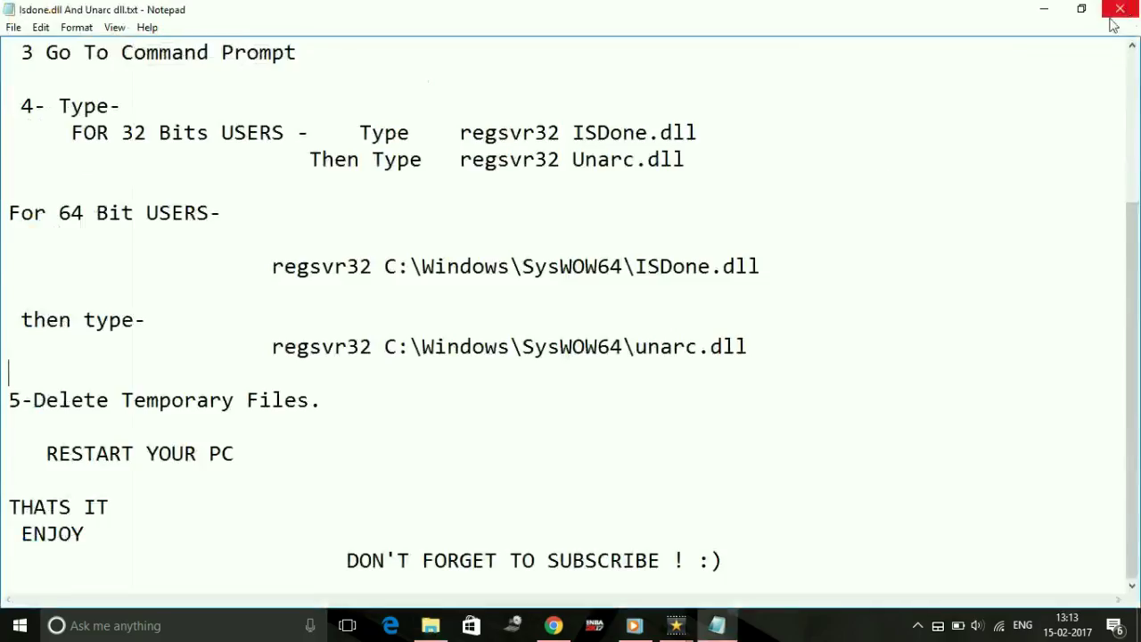
Open the current user's %temp% folder from the Run box
left_click(197, 633)
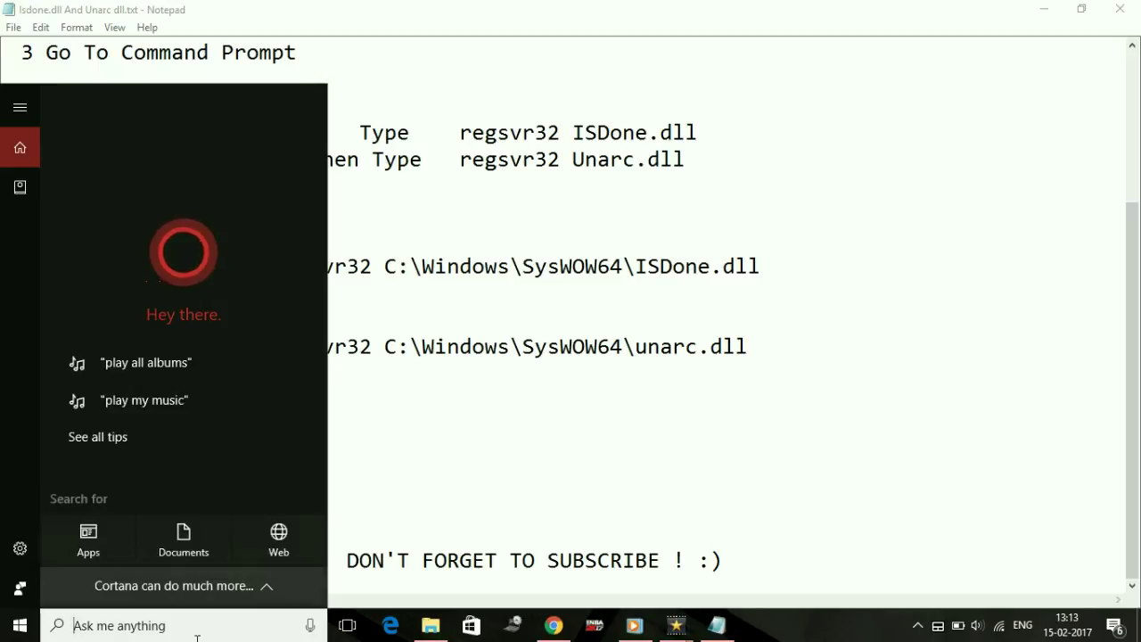
type("run")
key("Return")
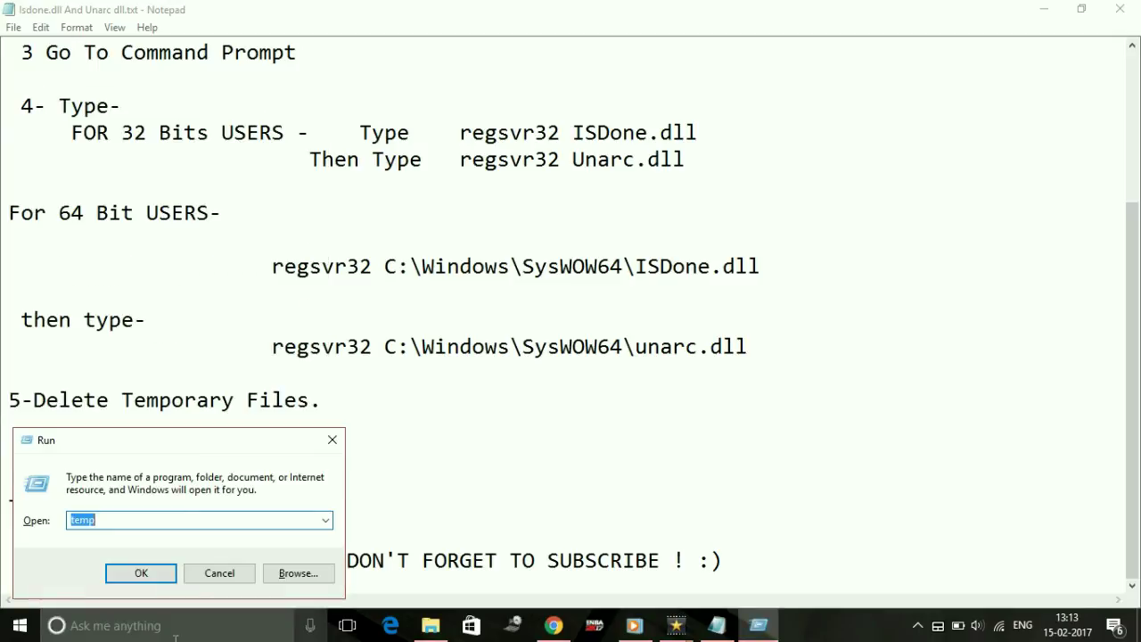
type("%")
type("%")
key("Return")
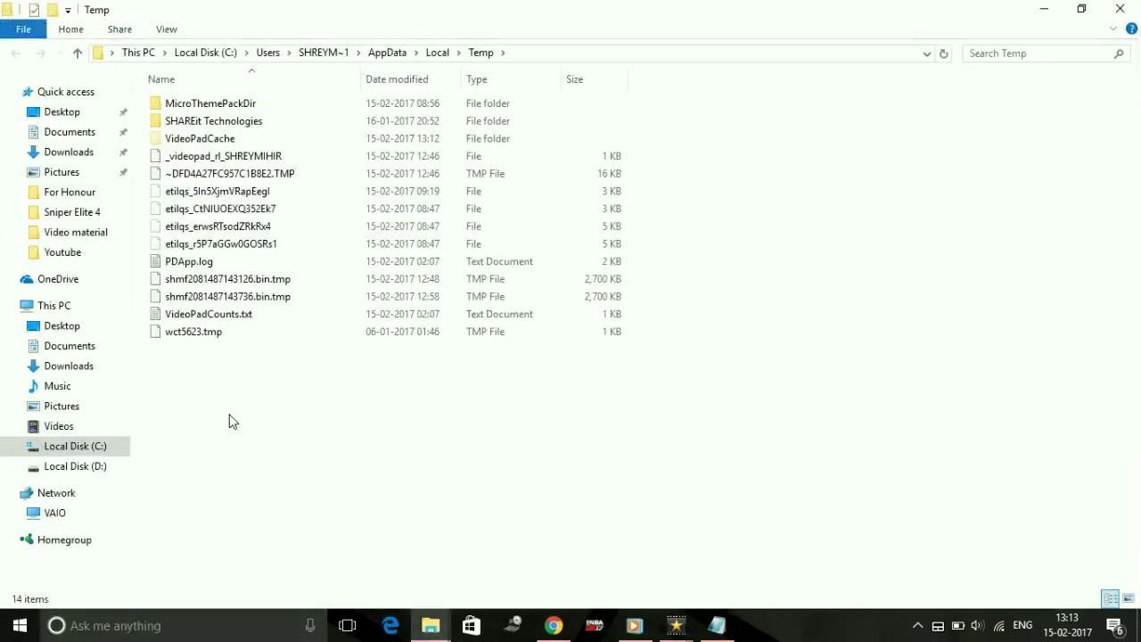
Permanently delete all %temp% items, skipping Thumbs.db and every file still in use
key("ctrl+a")
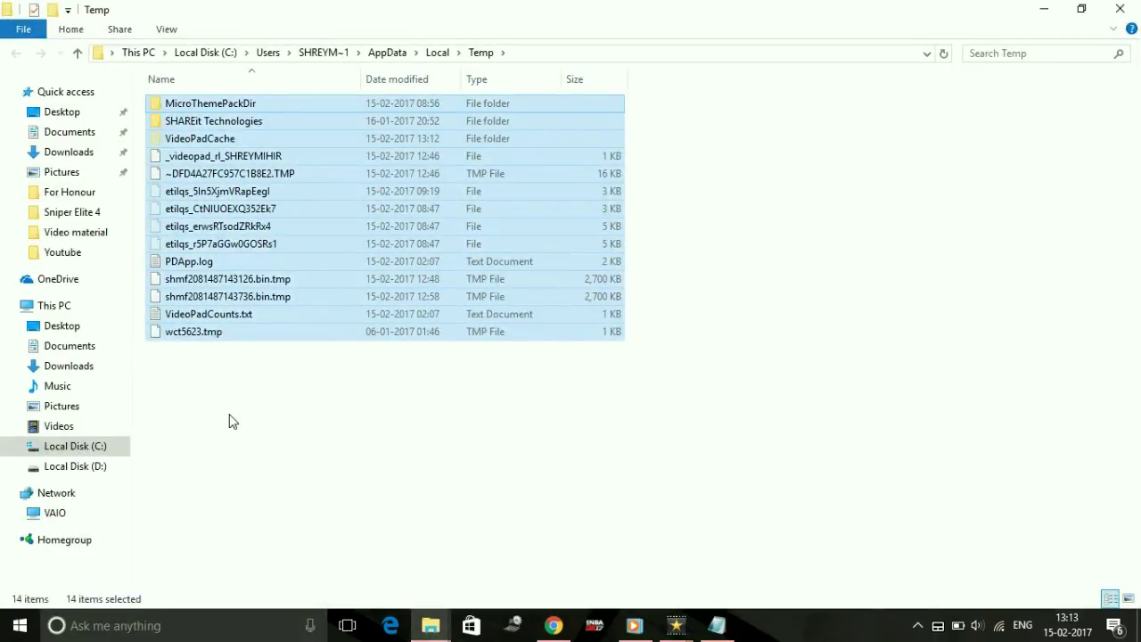
key("shift+Delete")
key("Return")
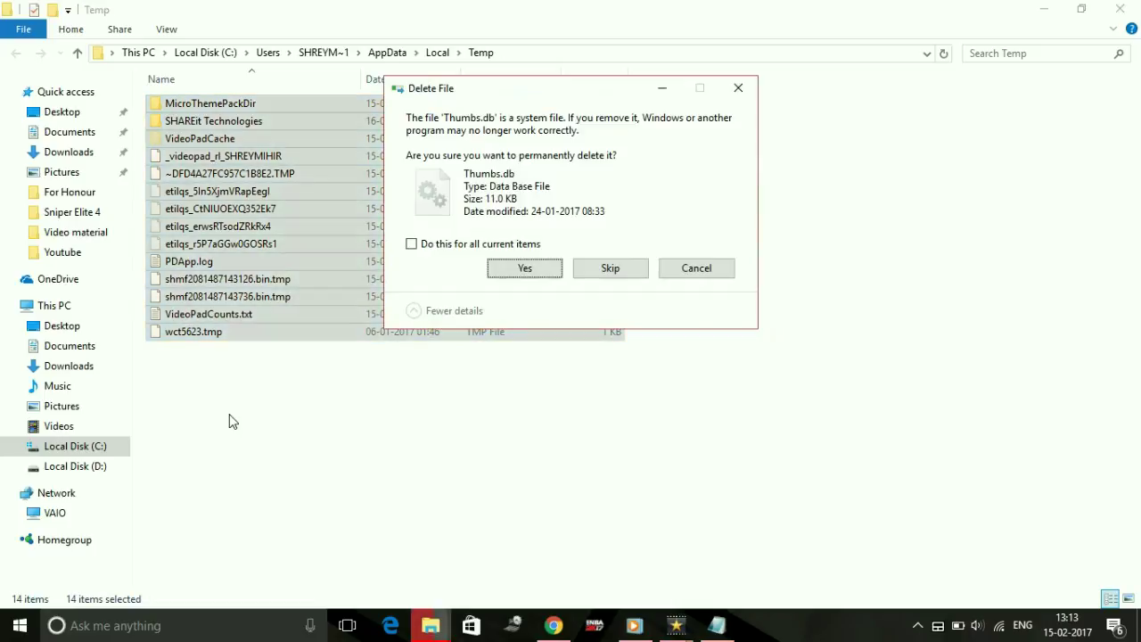
left_click(474, 244)
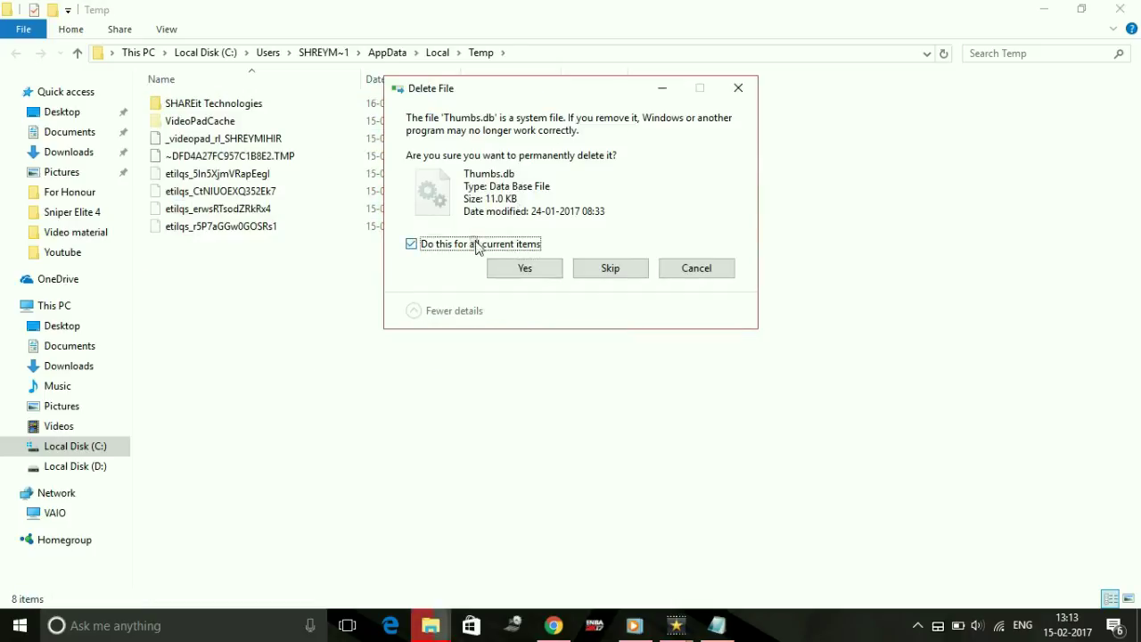
left_click(594, 268)
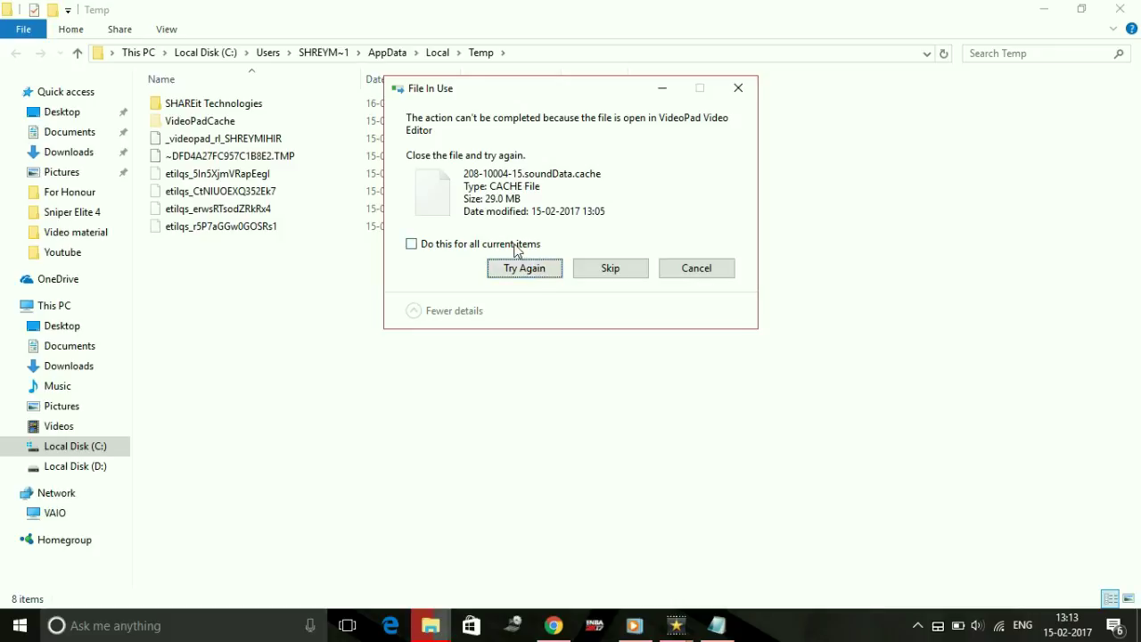
left_click(513, 244)
left_click(610, 268)
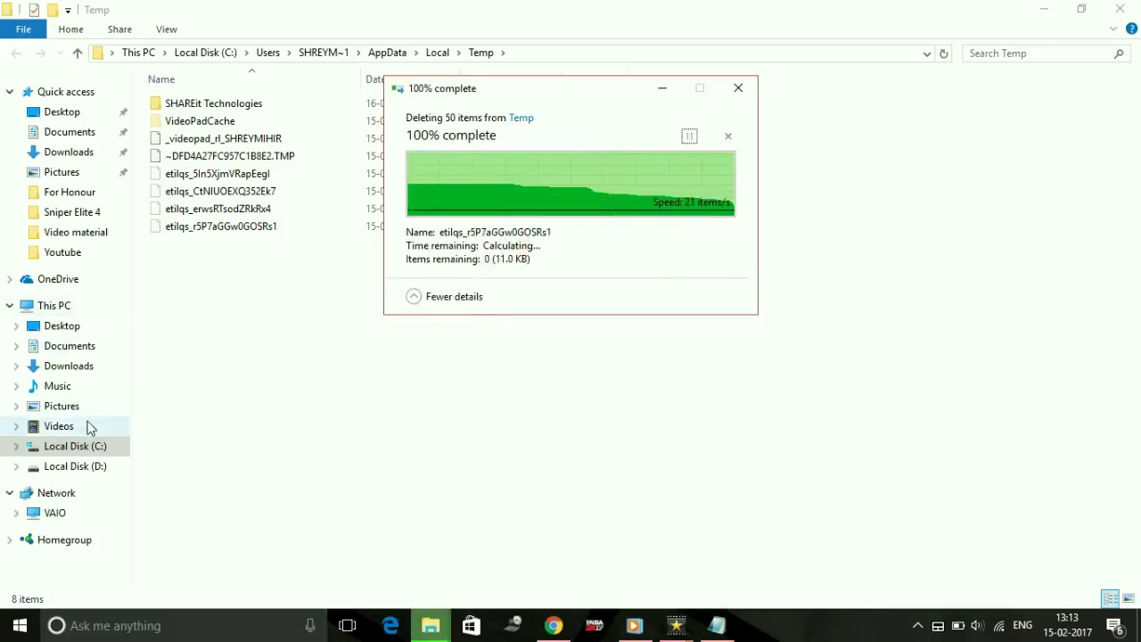
Browse from This PC to the C:\Windows folder
left_click(51, 306)
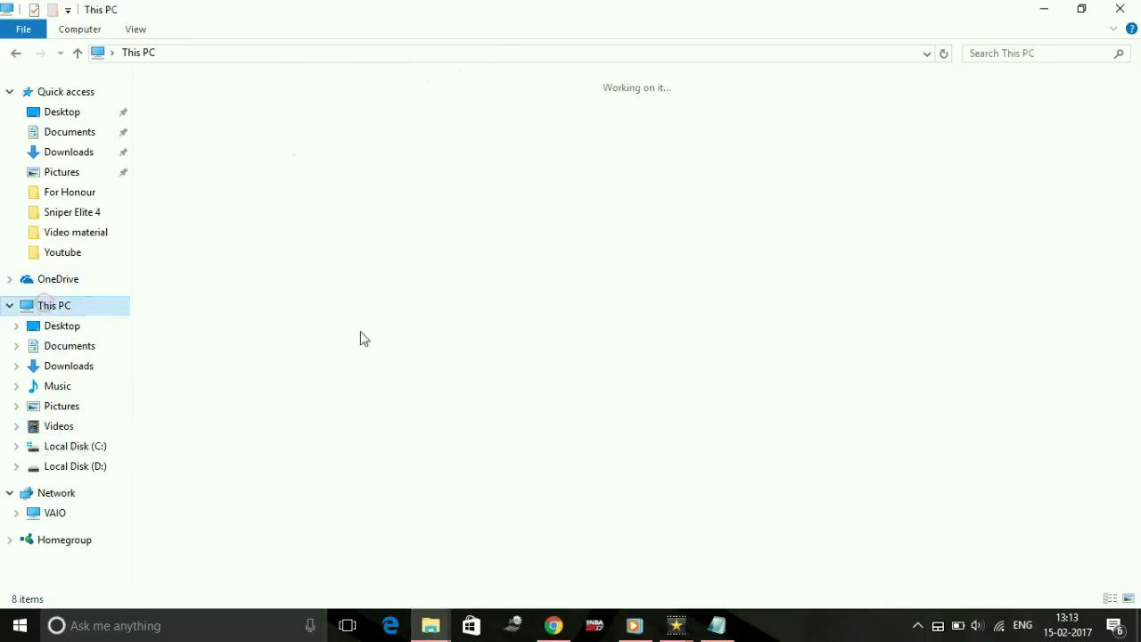
double_click(486, 221)
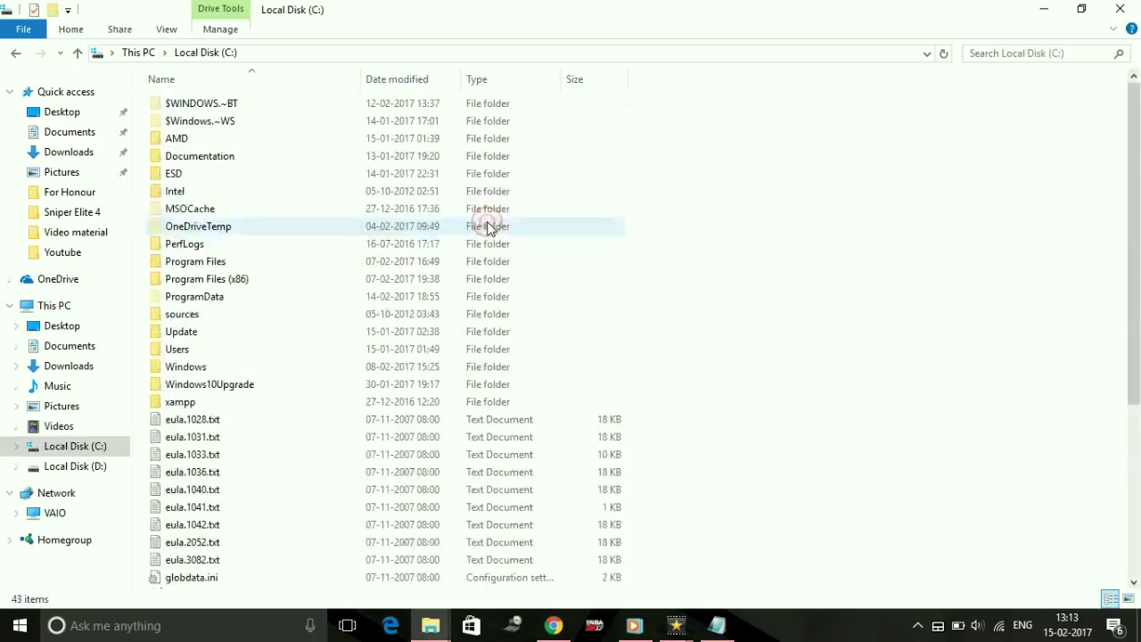
left_click(266, 350)
double_click(266, 352)
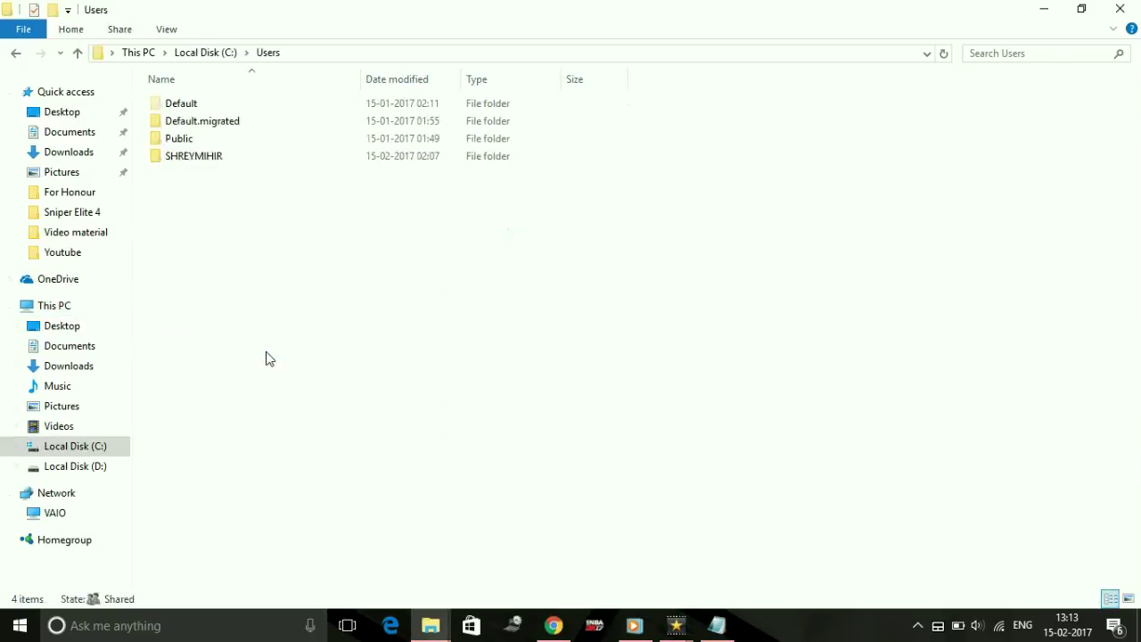
key("alt+Left")
key("Down")
key("Return")
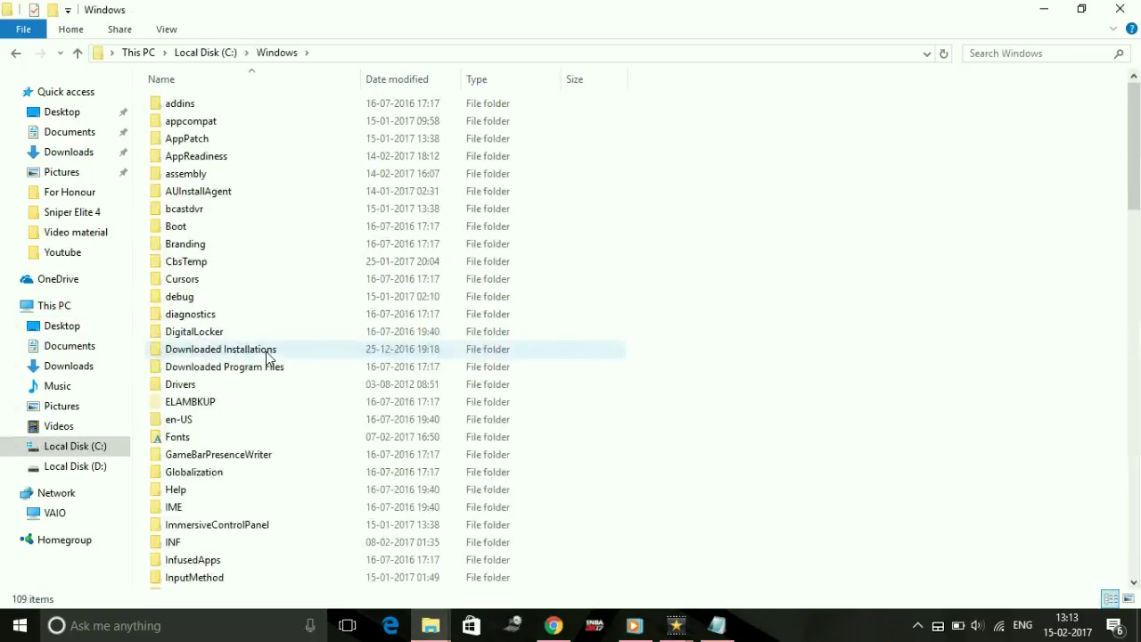
Locate and open the Prefetch folder inside C:\Windows
key("Down")
key("g")
key("m")
key("Down")
key("Down")
key("Down")
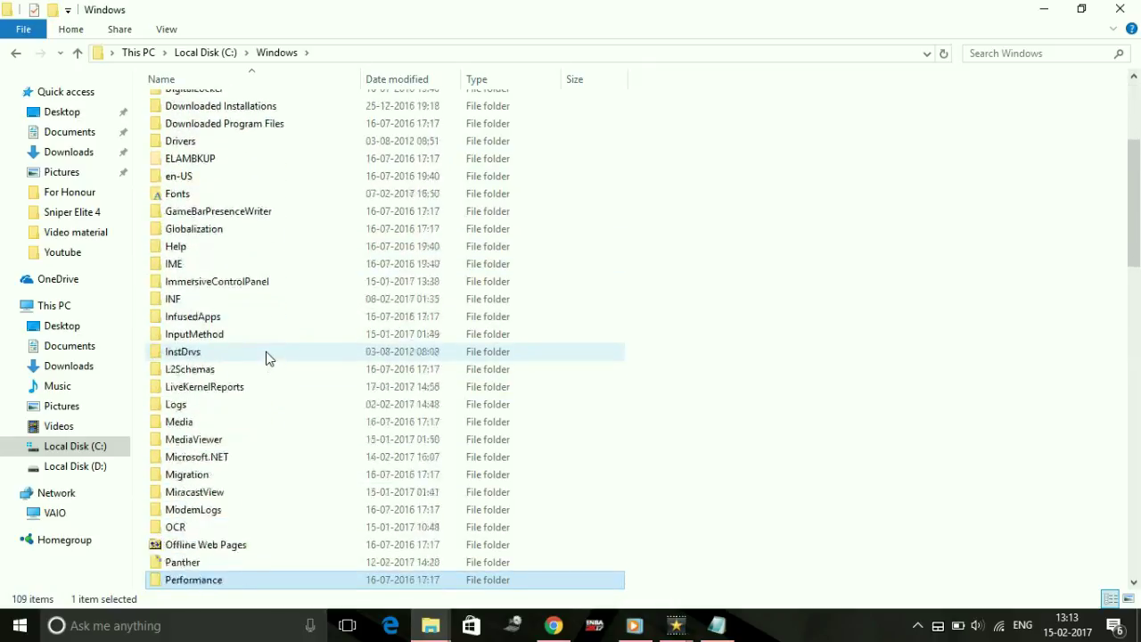
key("Down")
key("Down")
key("Down")
key("Down")
key("Down")
key("Down")
key("Up")
key("Up")
key("Up")
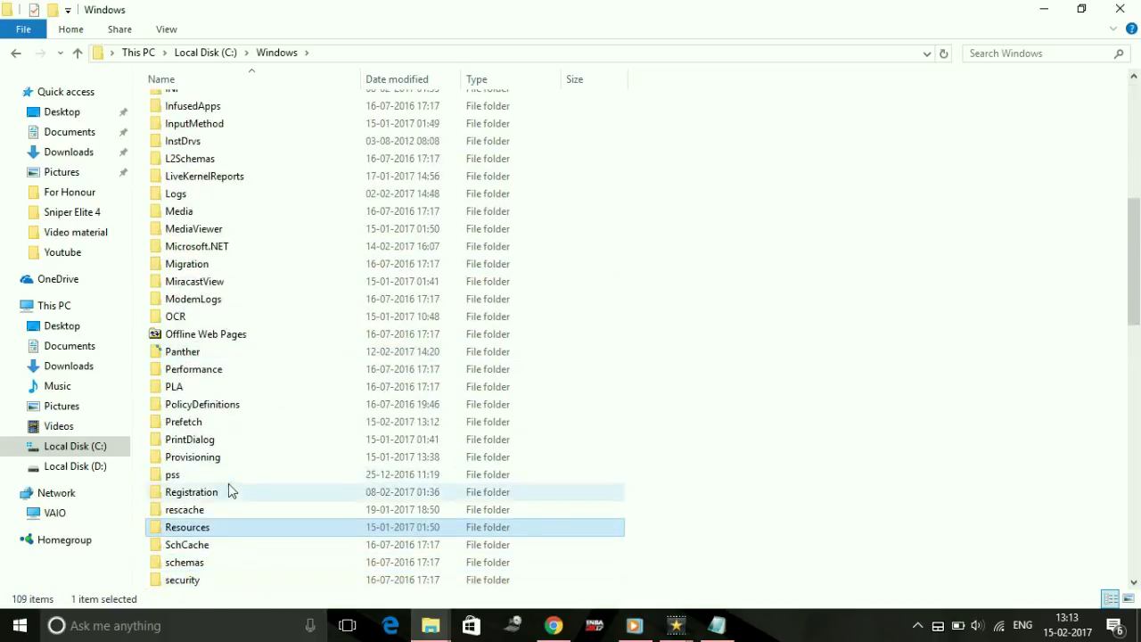
left_click(192, 428)
double_click(194, 429)
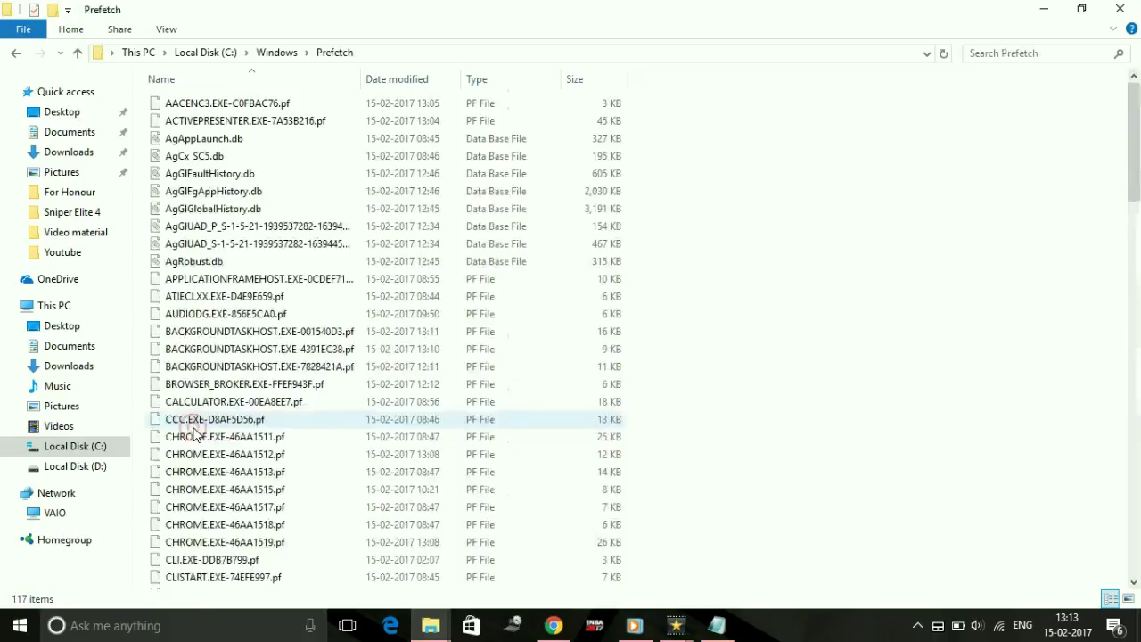
Permanently delete all 117 Prefetch files, skipping the locked one, and close Explorer
key("ctrl+a")
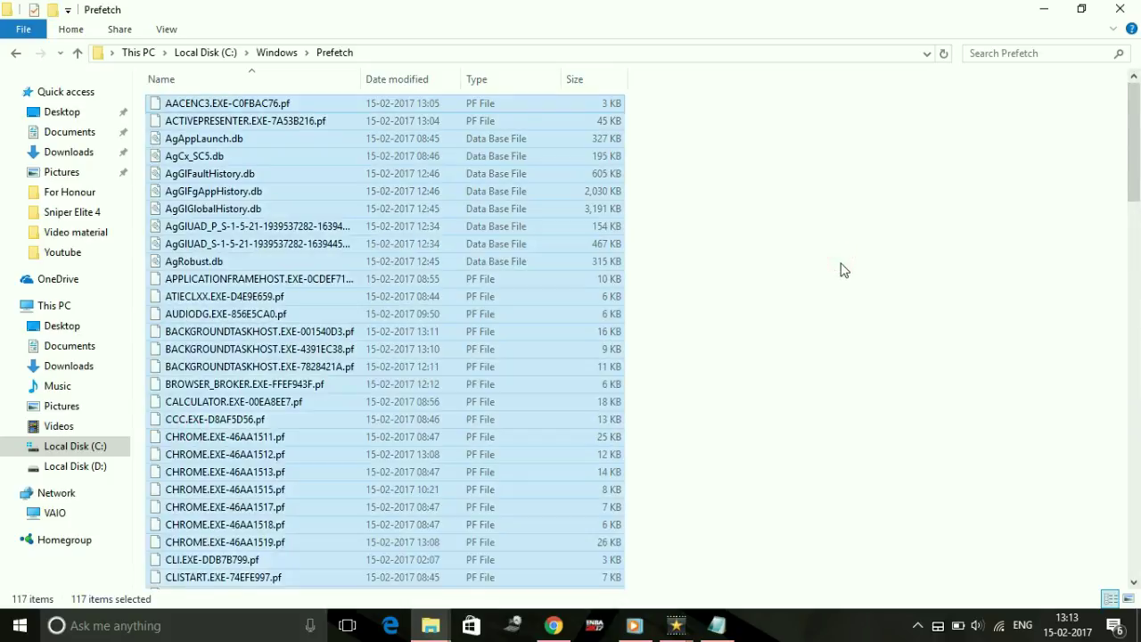
key("shift+Delete")
key("Return")
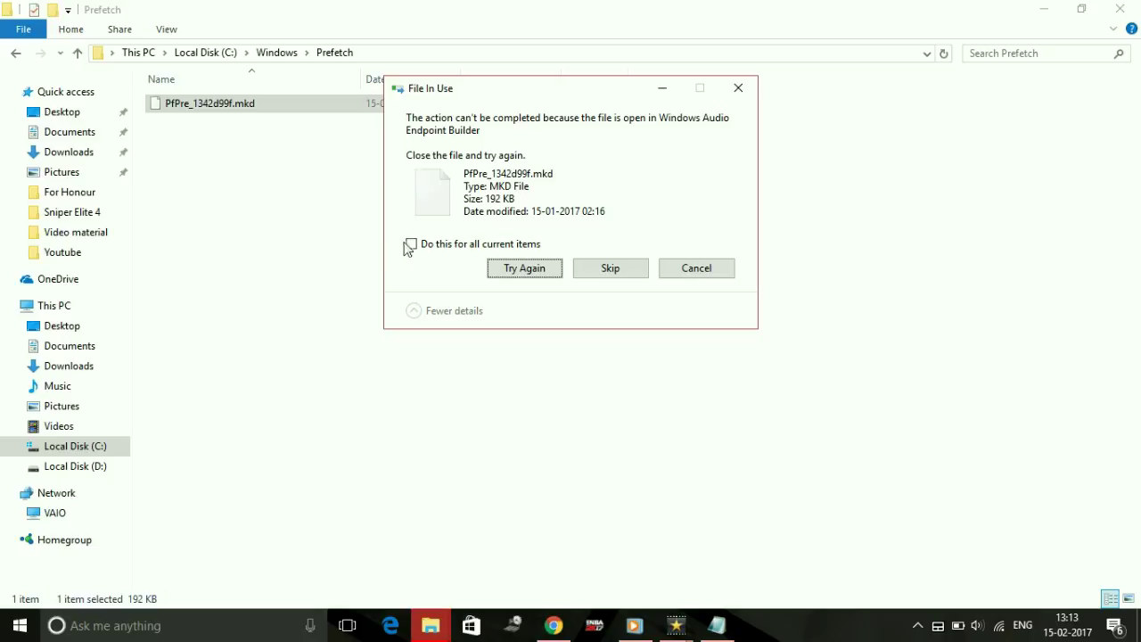
left_click(410, 244)
left_click(616, 271)
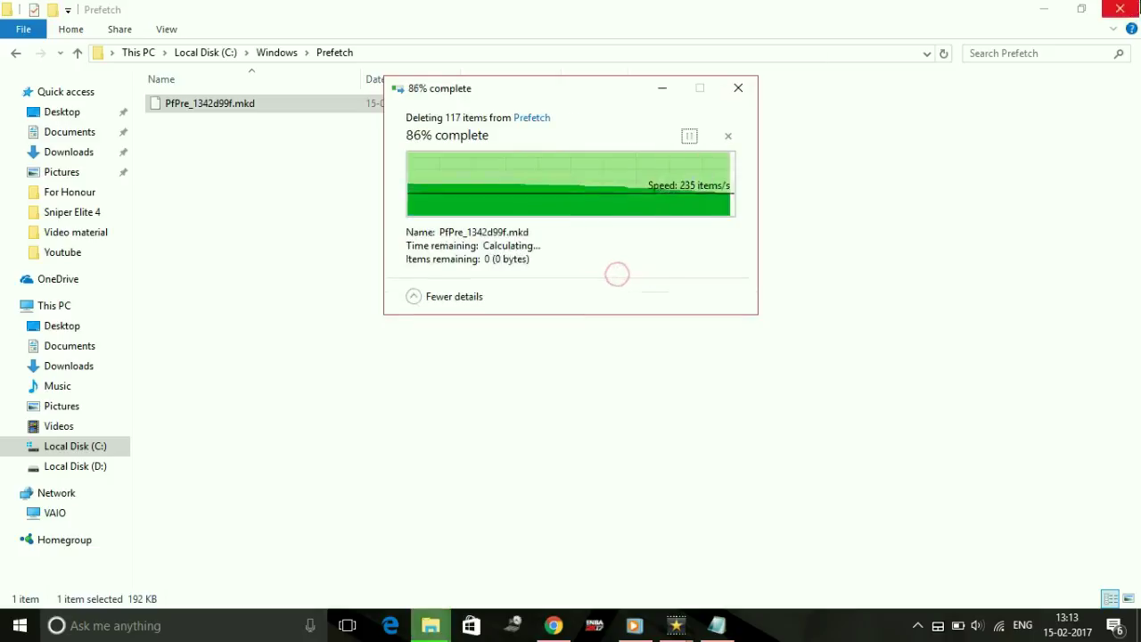
left_click(1119, 9)
scroll(268, 417, "up", 3)
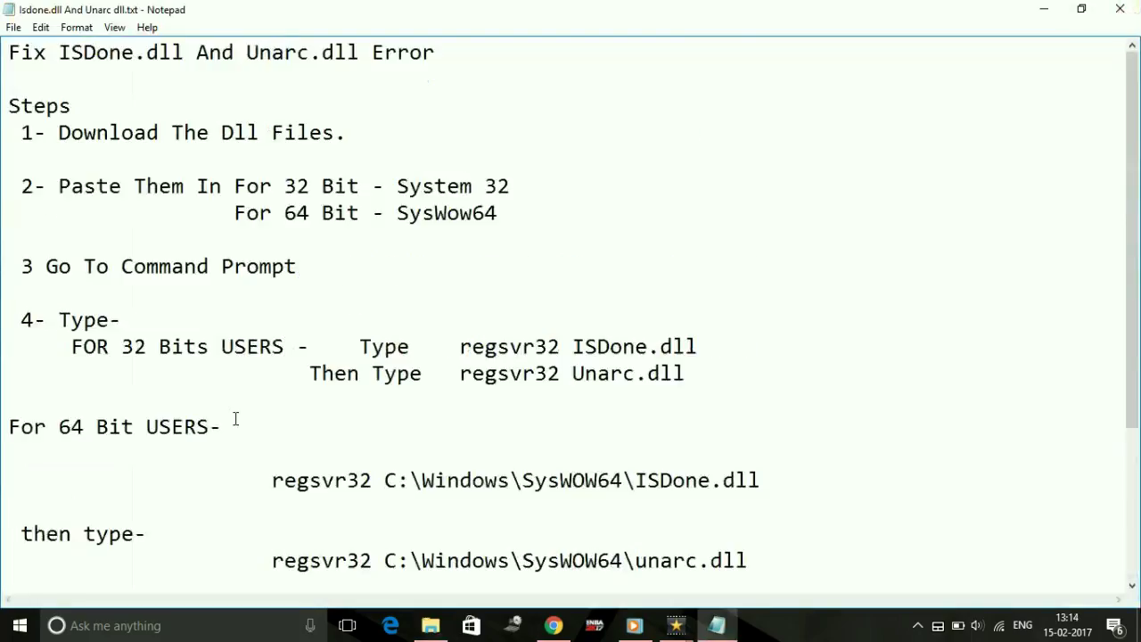
scroll(236, 419, "down", 3)
scroll(243, 315, "up", 3)
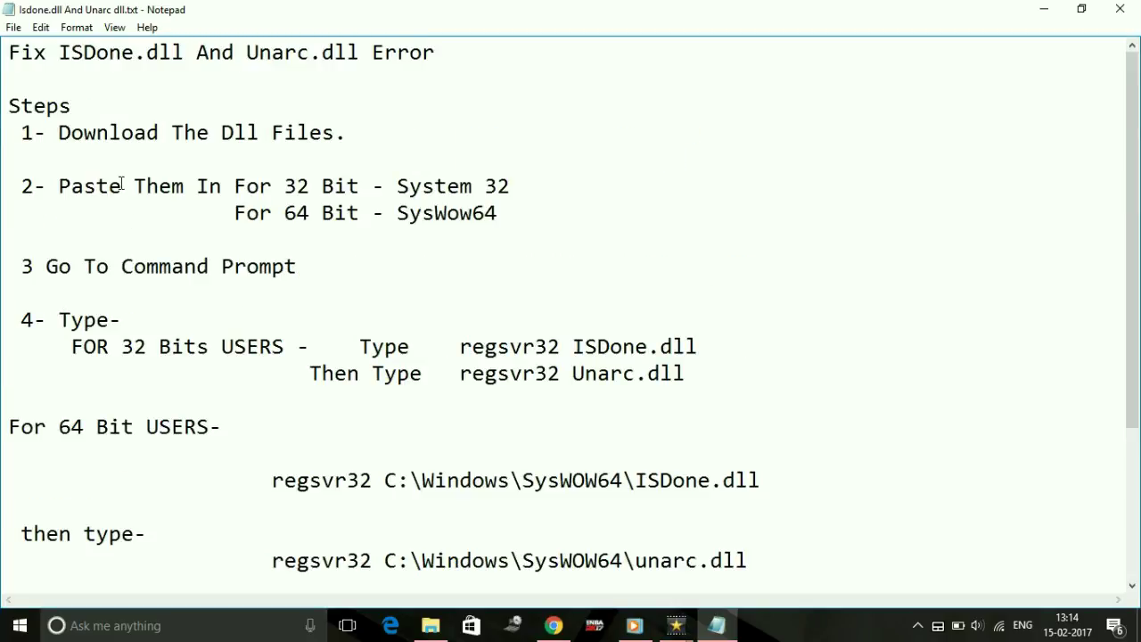
scroll(147, 326, "down", 3)
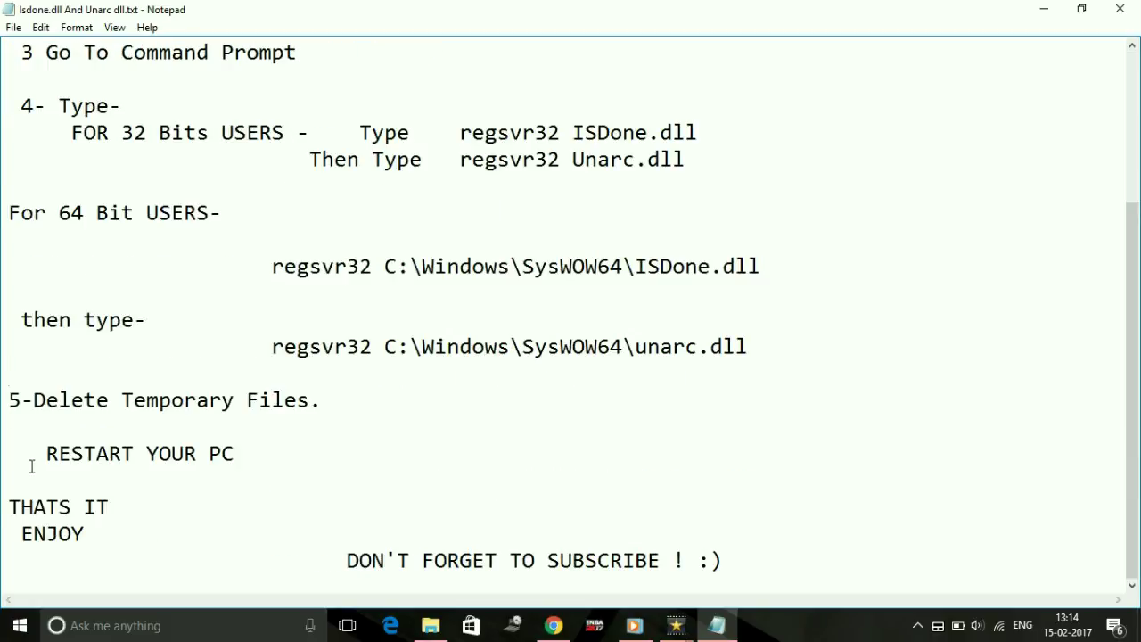
left_click_drag(35, 456, 280, 455)
left_click(307, 455)
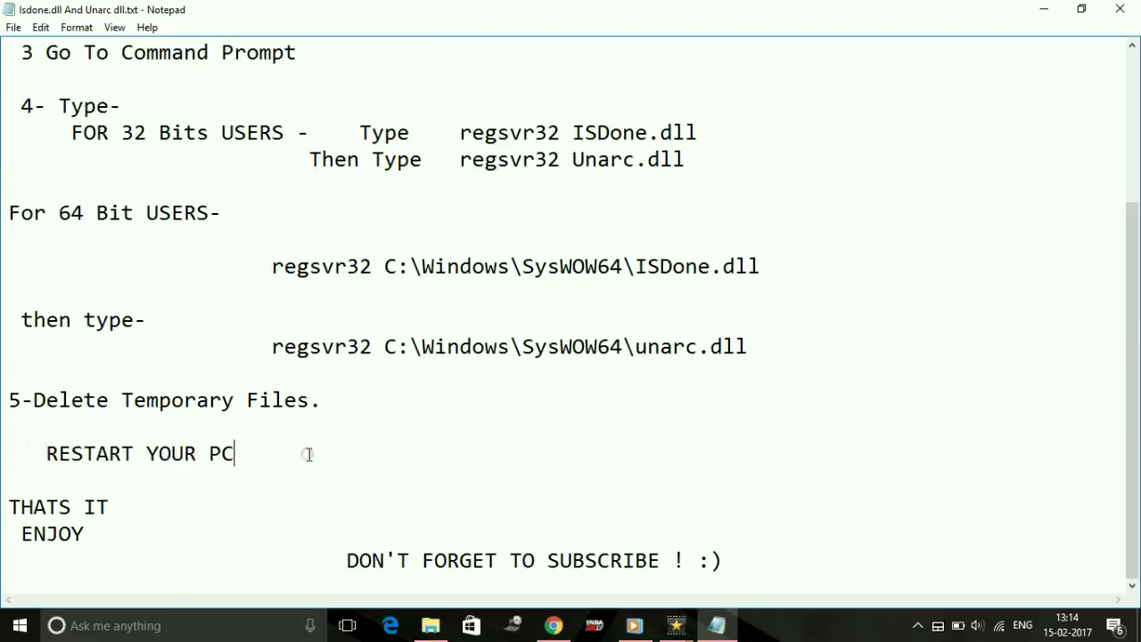